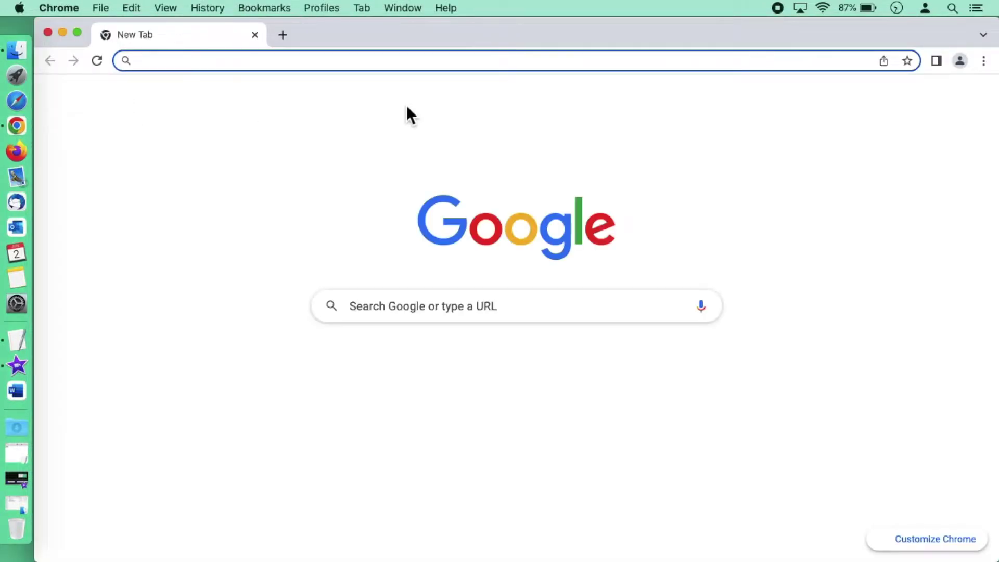
# Step: Open a new Incognito window and load webmail.hku.hk
pyautogui.click(983, 61)
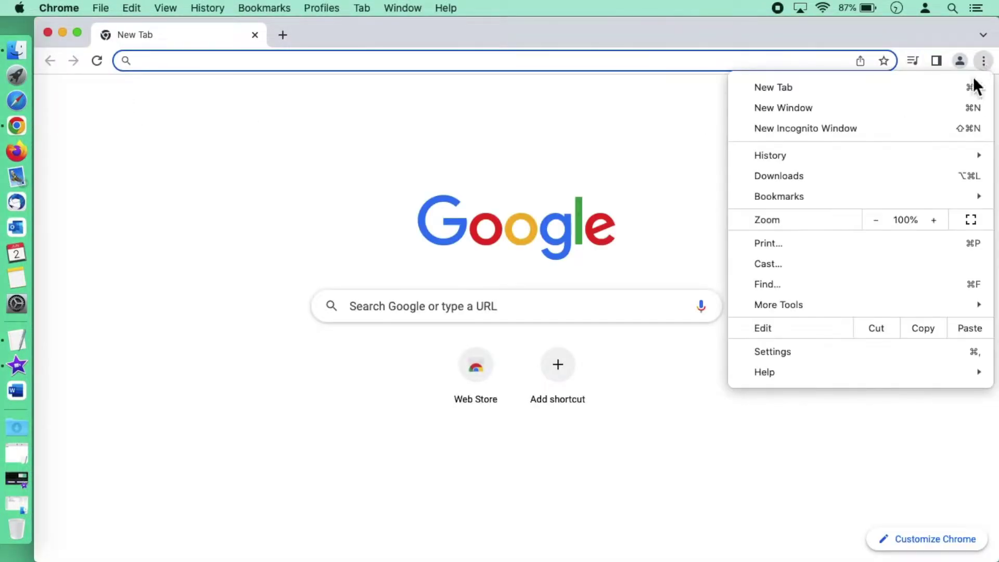
pyautogui.click(869, 129)
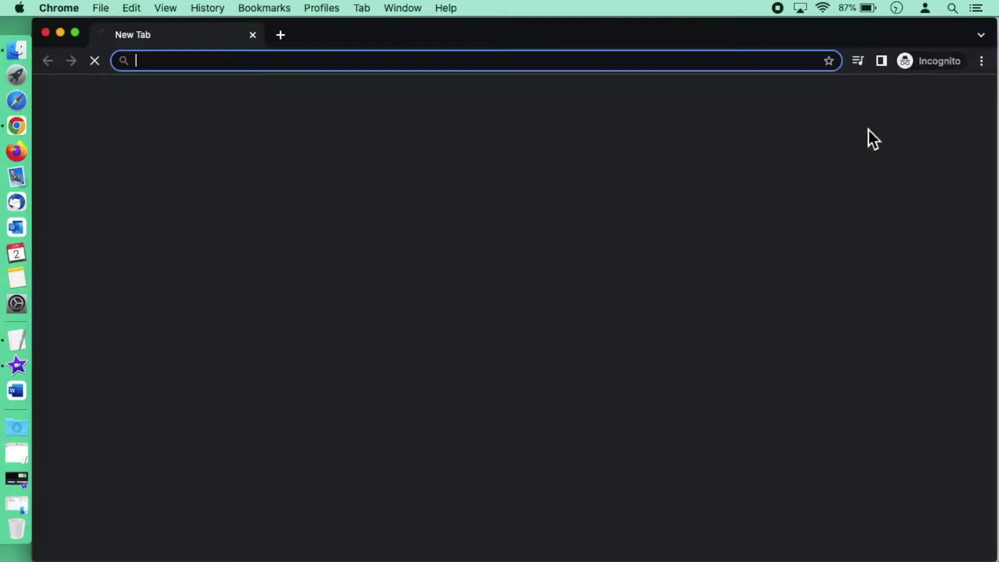
pyautogui.write('wen')
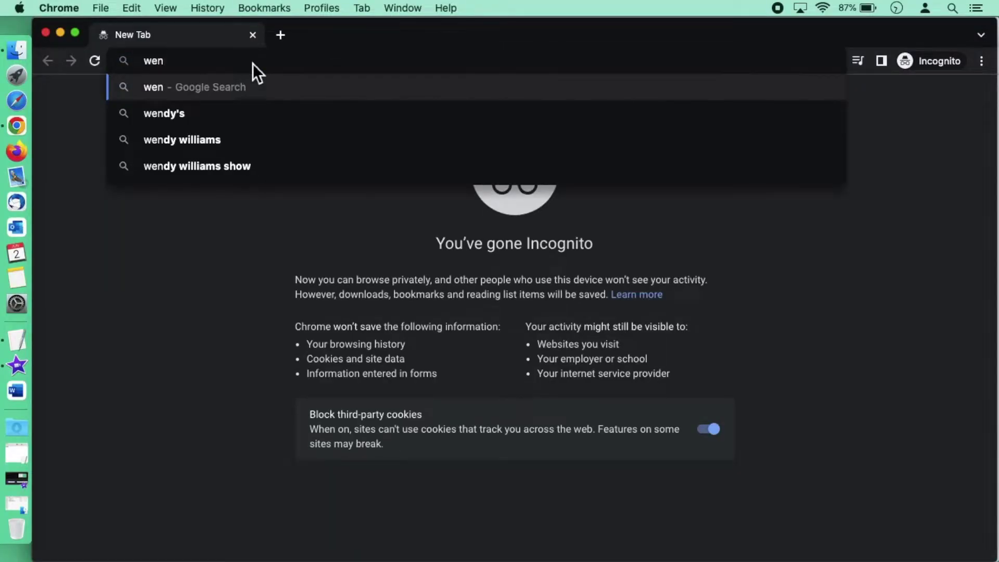
pyautogui.press('BackSpace')
pyautogui.write('bmail.hku.hk')
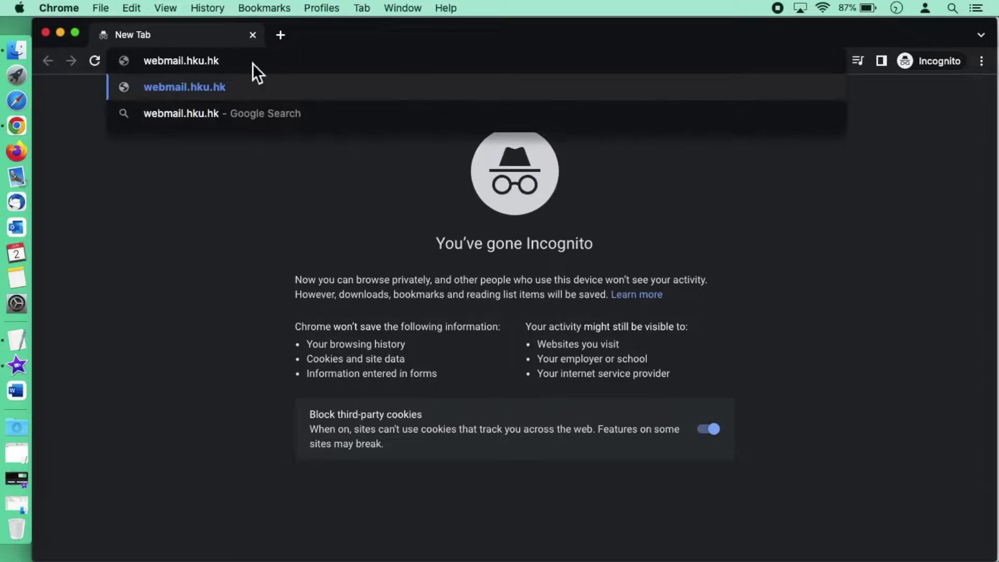
pyautogui.press('Return')
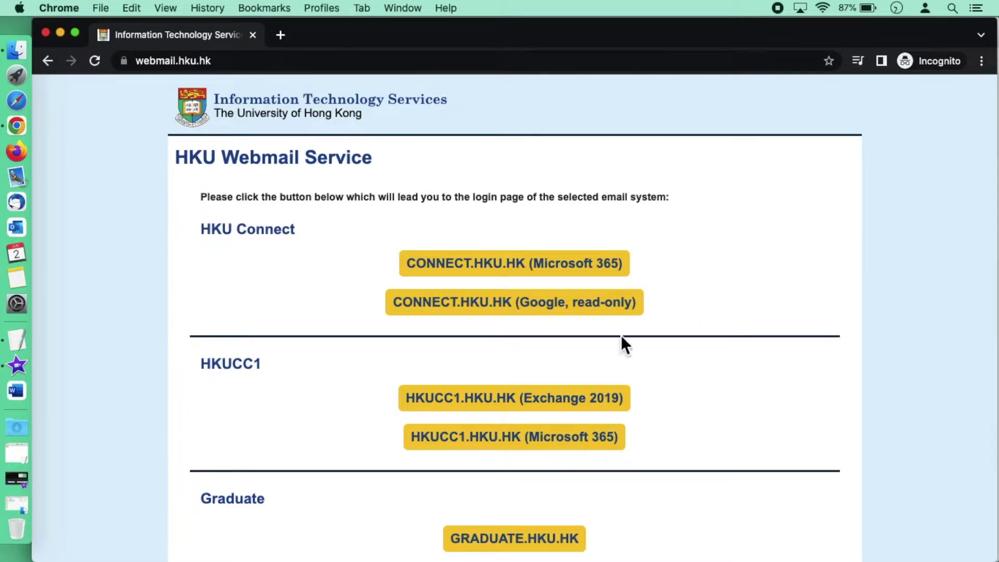
# Step: Choose the CONNECT.HKU.HK read-only login and sign in with the account username and password
pyautogui.click(512, 306)
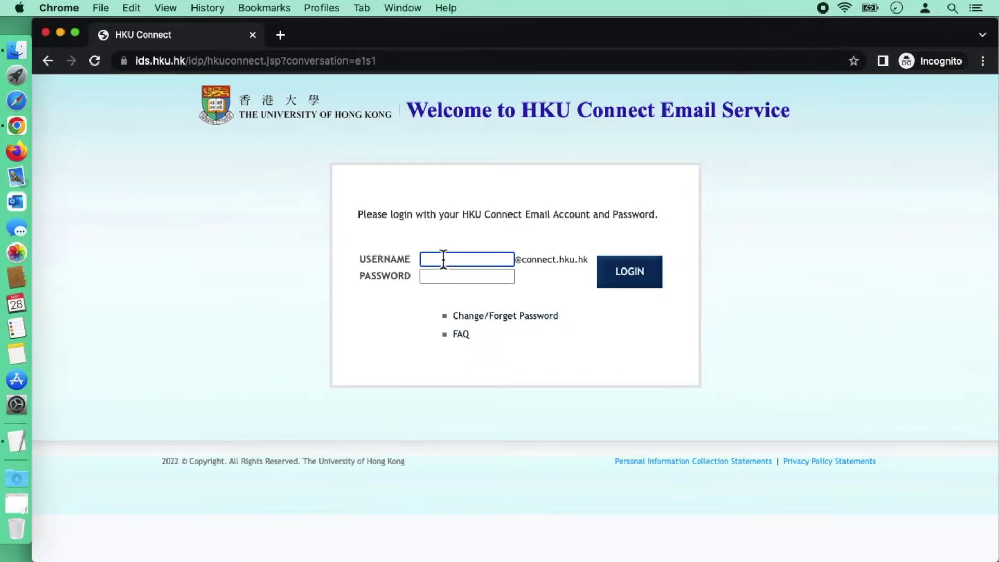
pyautogui.click(467, 276)
pyautogui.press('super+v')
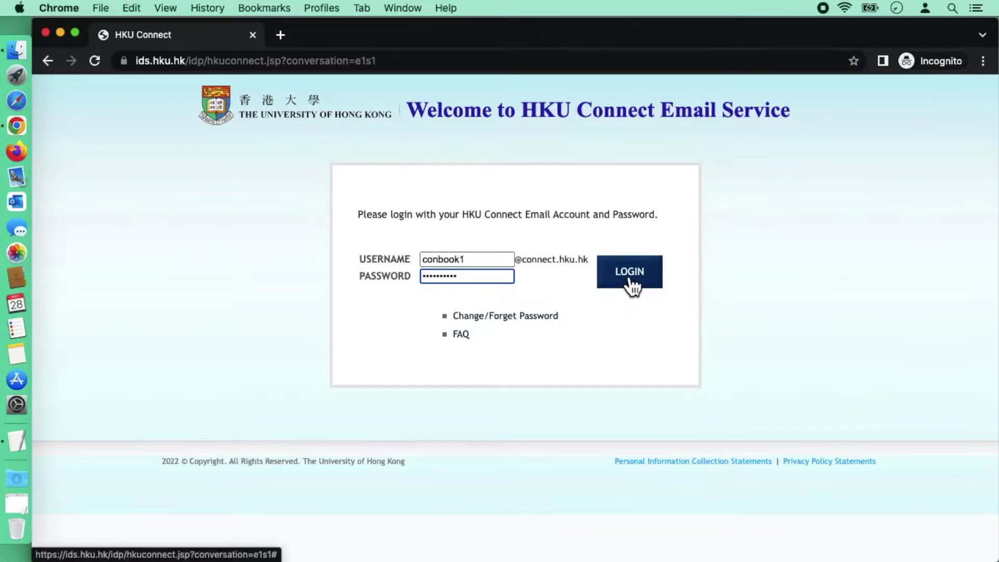
pyautogui.click(630, 280)
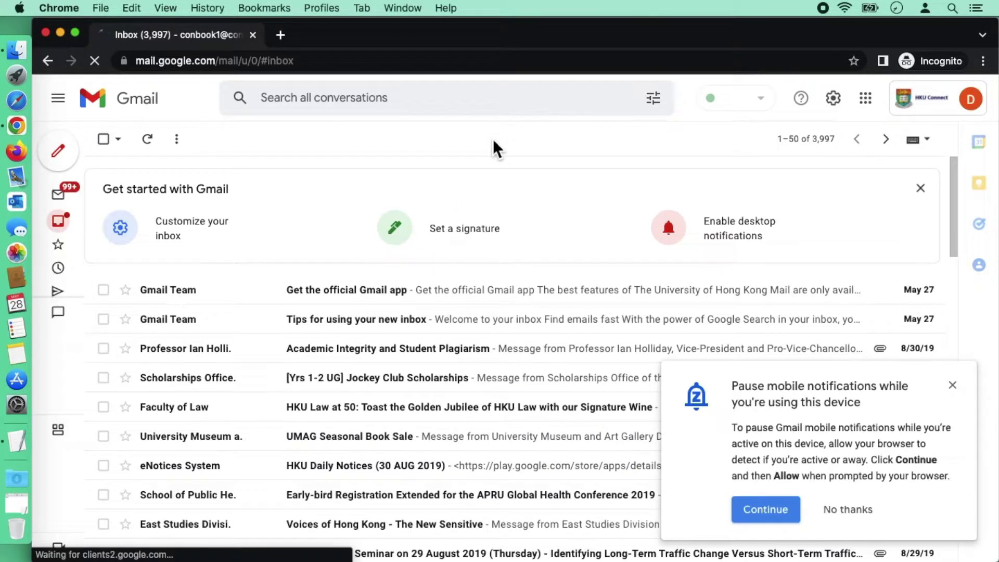
# Step: Load takeout.google.com in a new Incognito tab
pyautogui.click(286, 42)
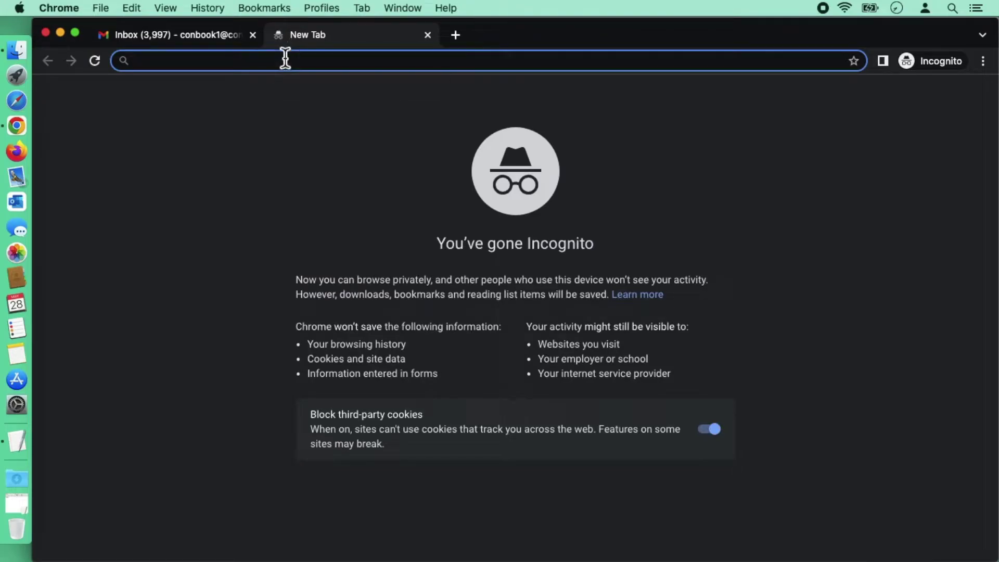
pyautogui.write('t')
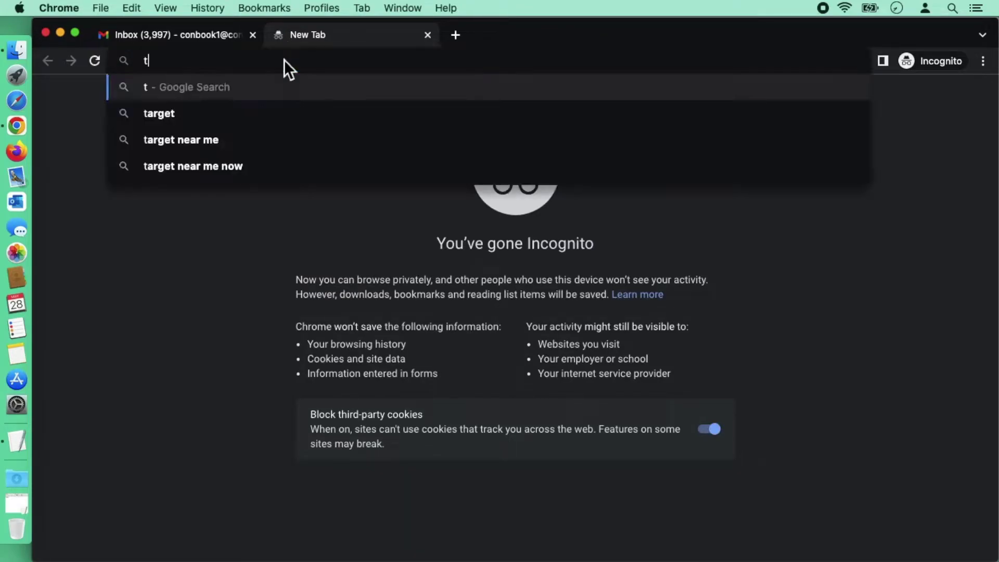
pyautogui.write('akeout')
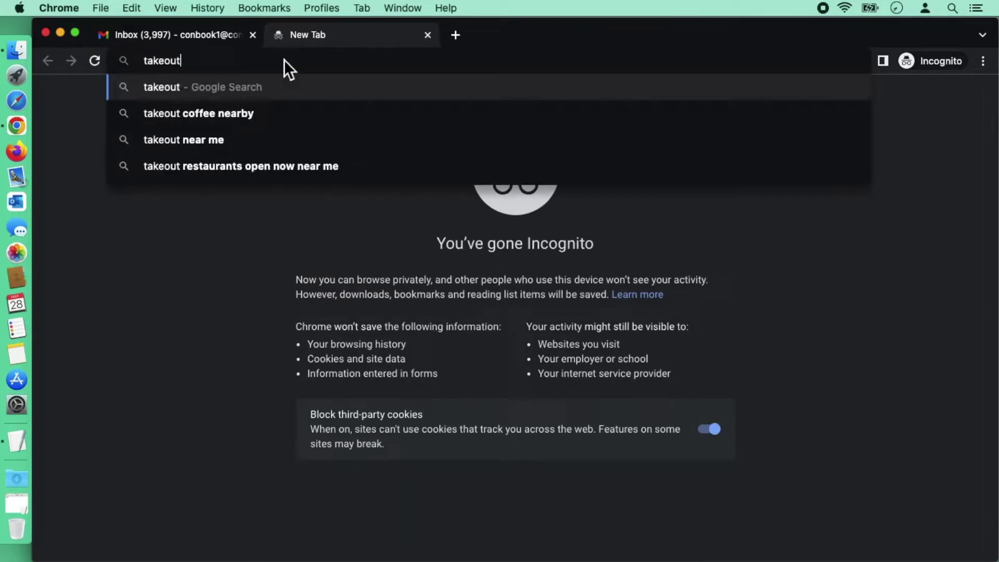
pyautogui.write('.google.com')
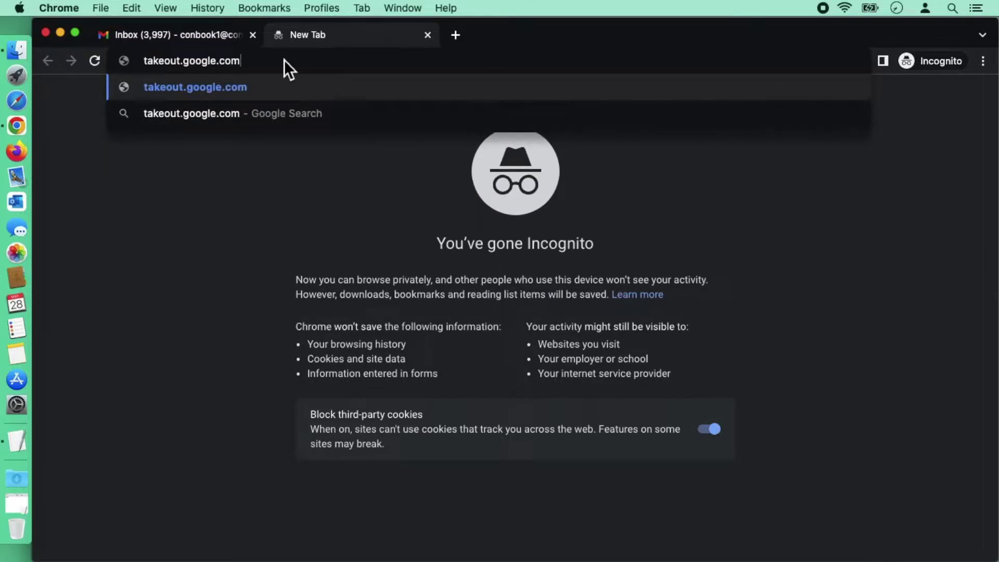
pyautogui.press('Return')
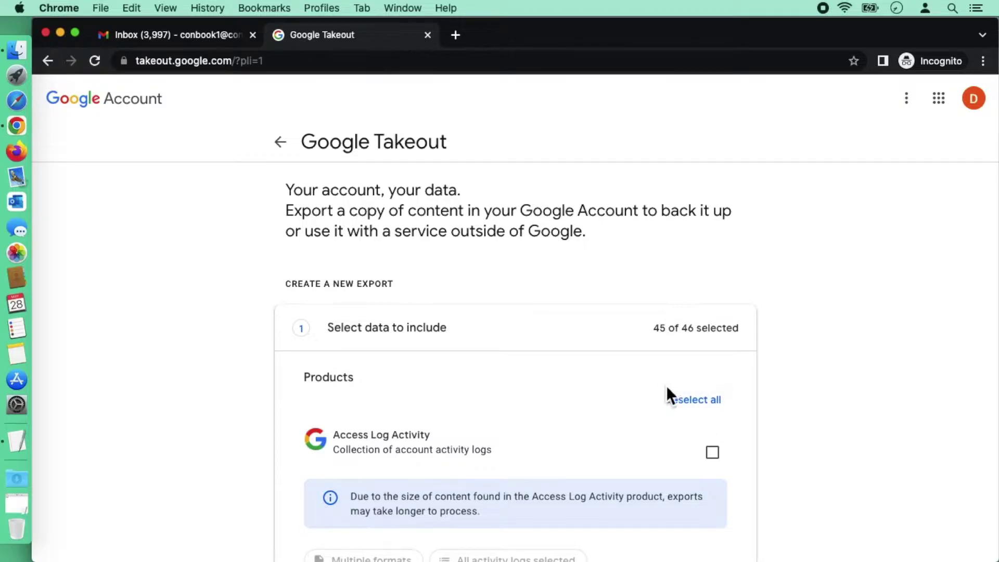
# Step: Deselect all products, find Gmail on the page and tick only Mail, then scroll down to Next step
pyautogui.click(687, 407)
pyautogui.click(983, 62)
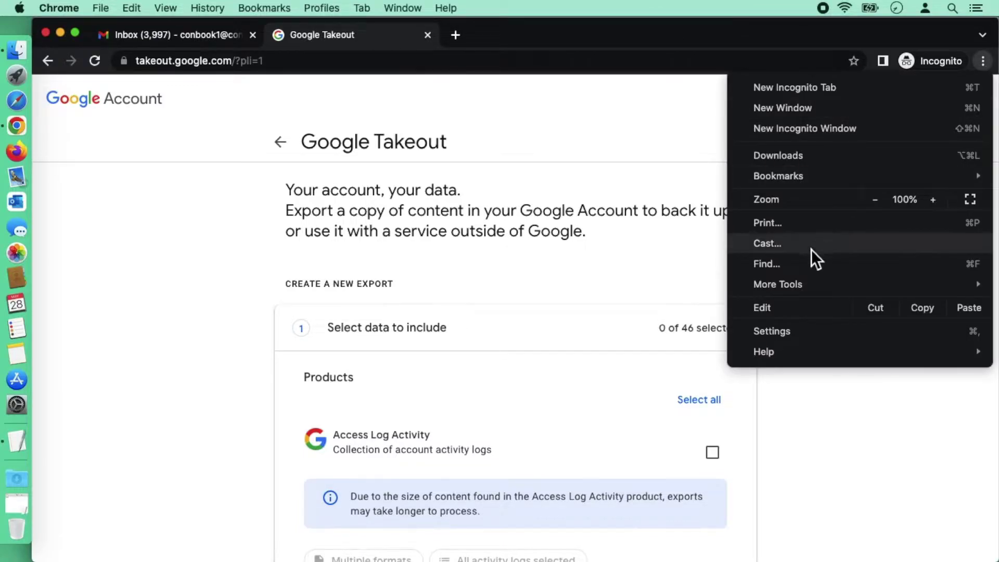
pyautogui.click(804, 265)
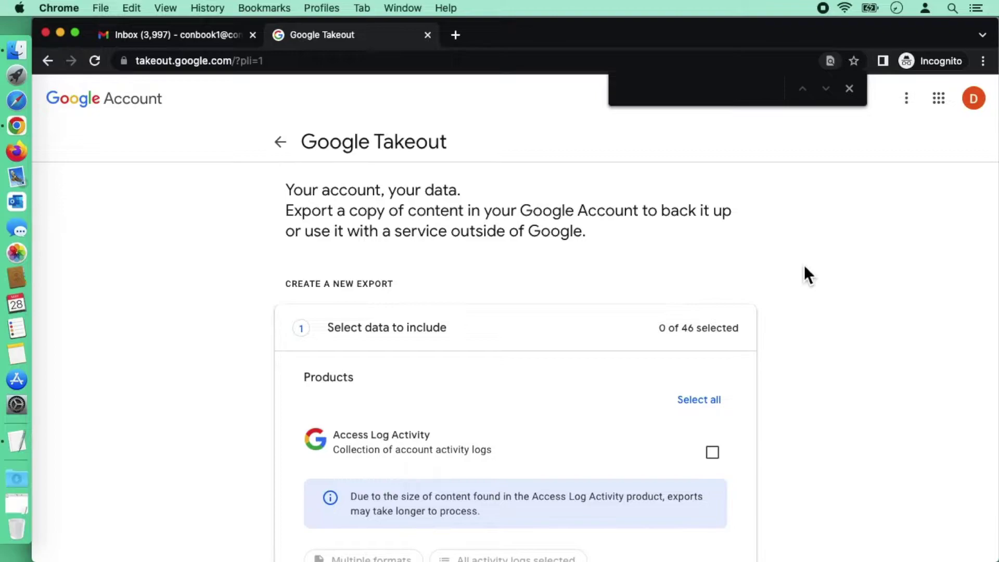
pyautogui.write('Gmail')
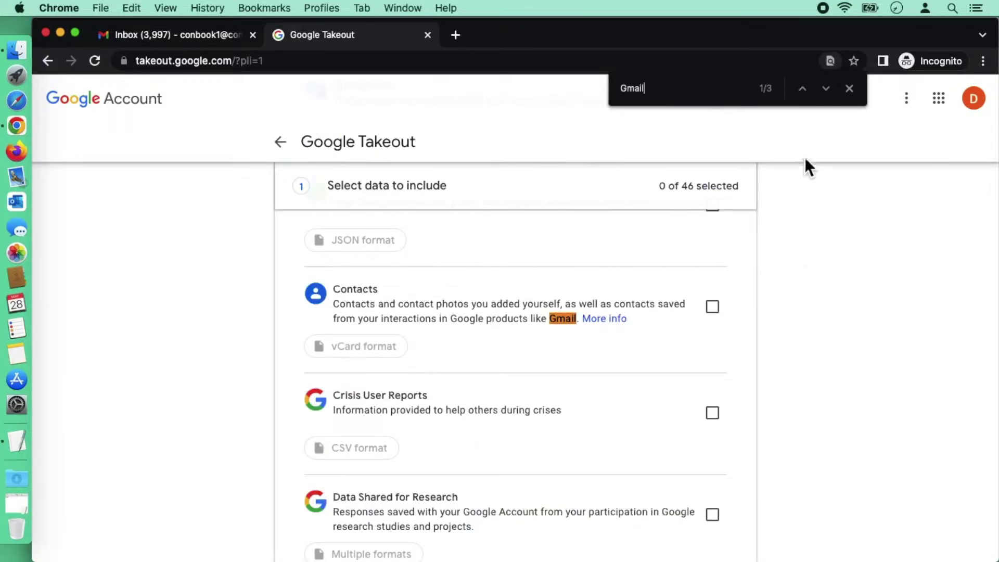
pyautogui.click(826, 89)
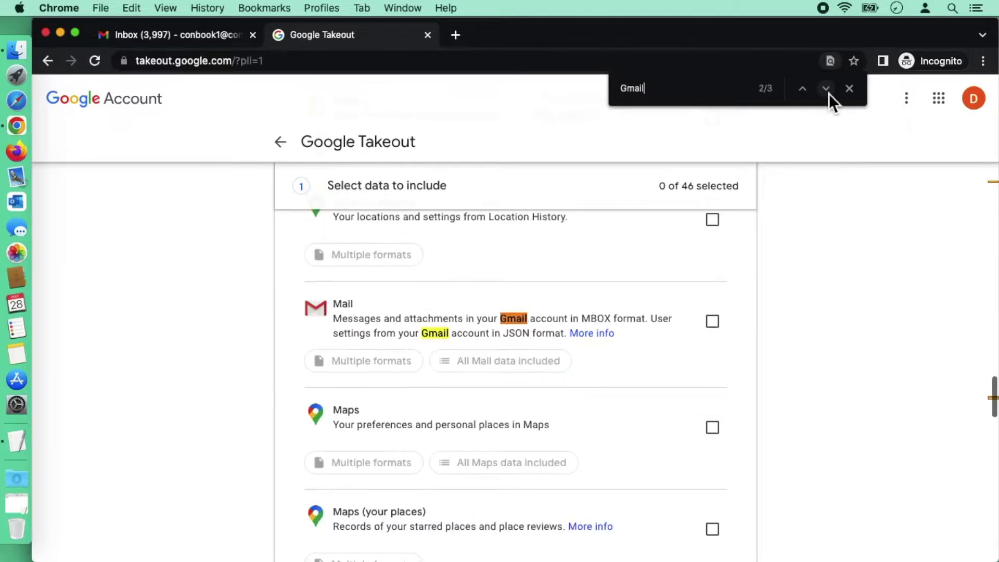
pyautogui.click(714, 324)
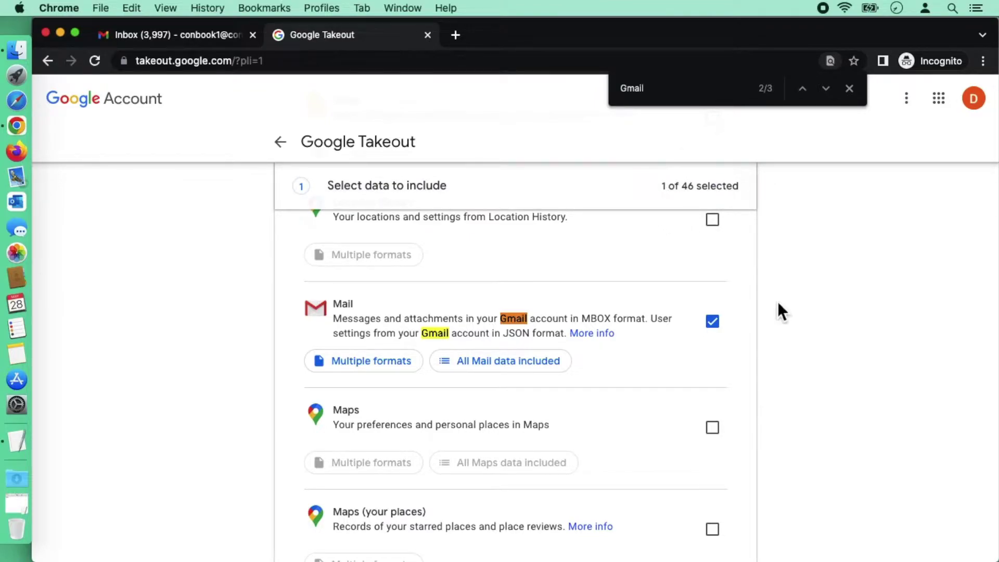
pyautogui.scroll(-10, 777, 304)
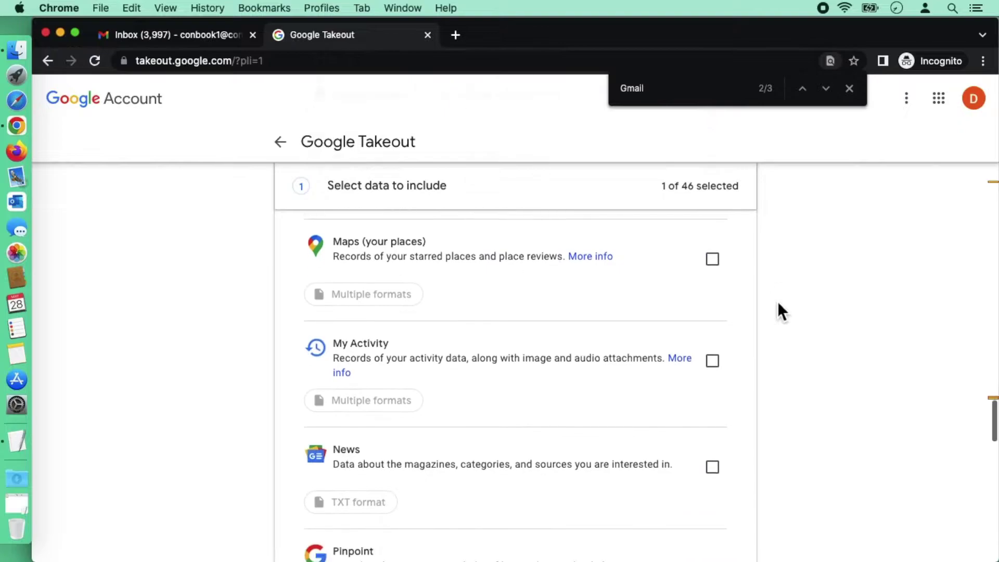
pyautogui.scroll(-15, 777, 301)
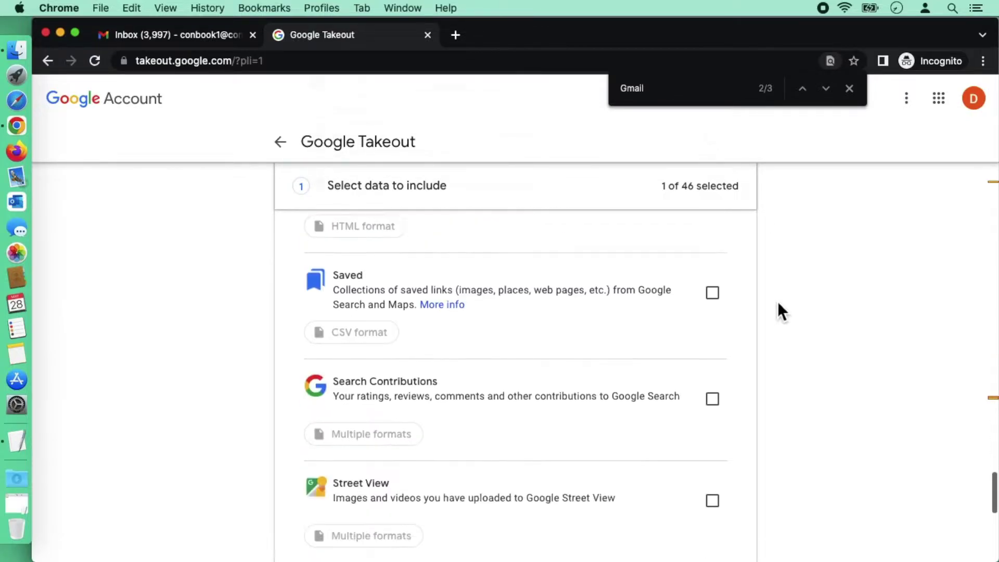
pyautogui.scroll(-5, 777, 301)
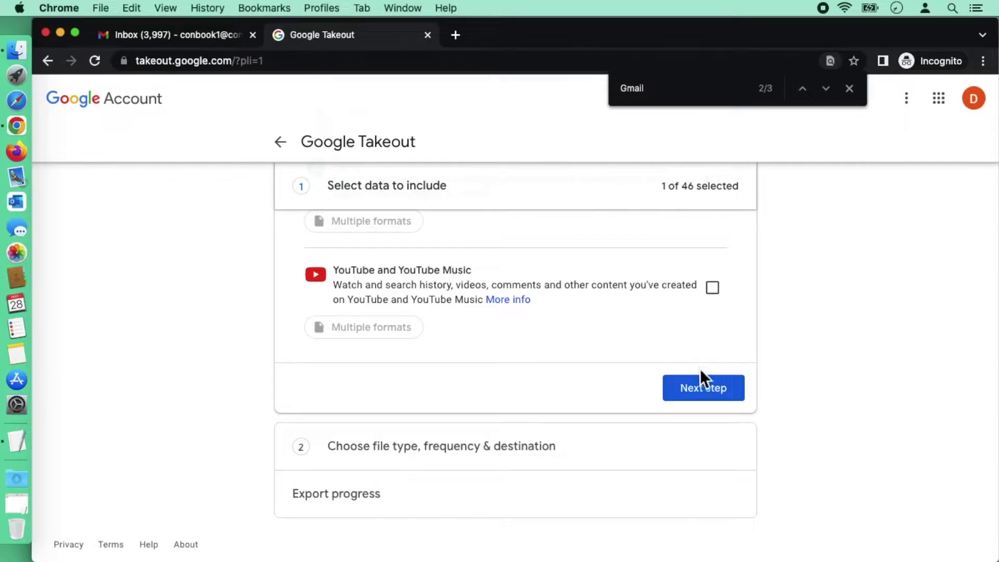
# Step: Continue to the export options and change the archive split size to 50 GB
pyautogui.click(703, 399)
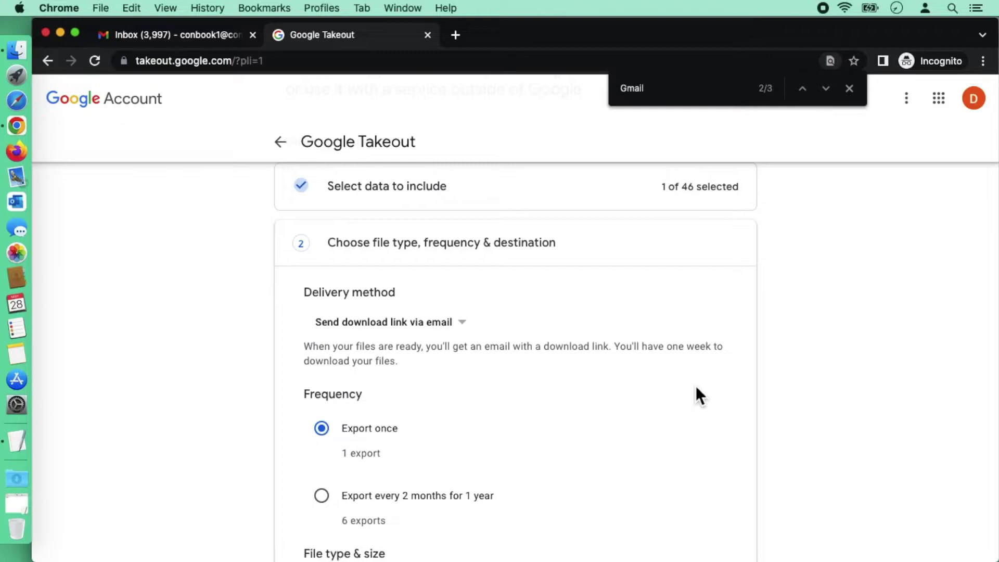
pyautogui.click(849, 90)
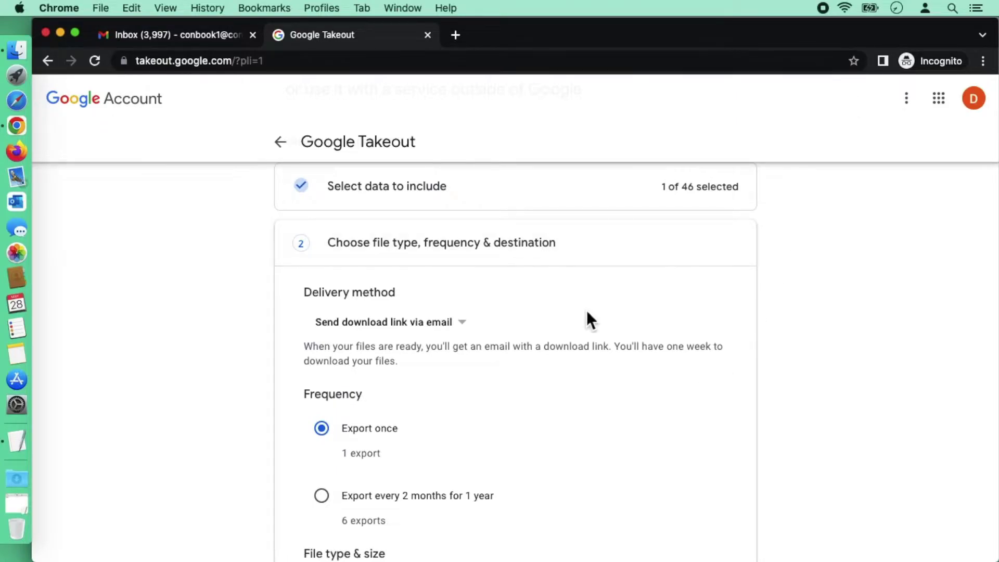
pyautogui.scroll(-2, 585, 310)
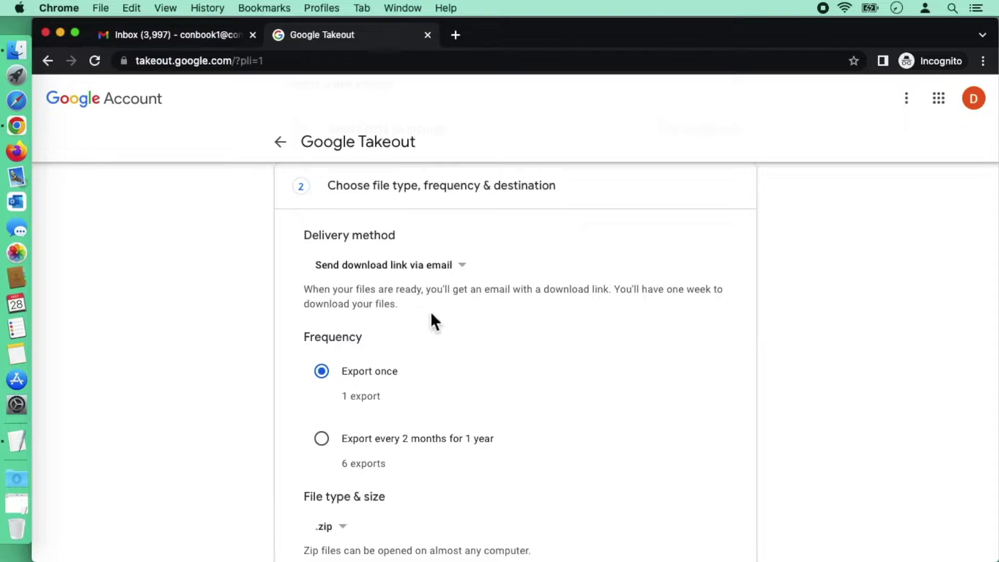
pyautogui.scroll(-4, 430, 311)
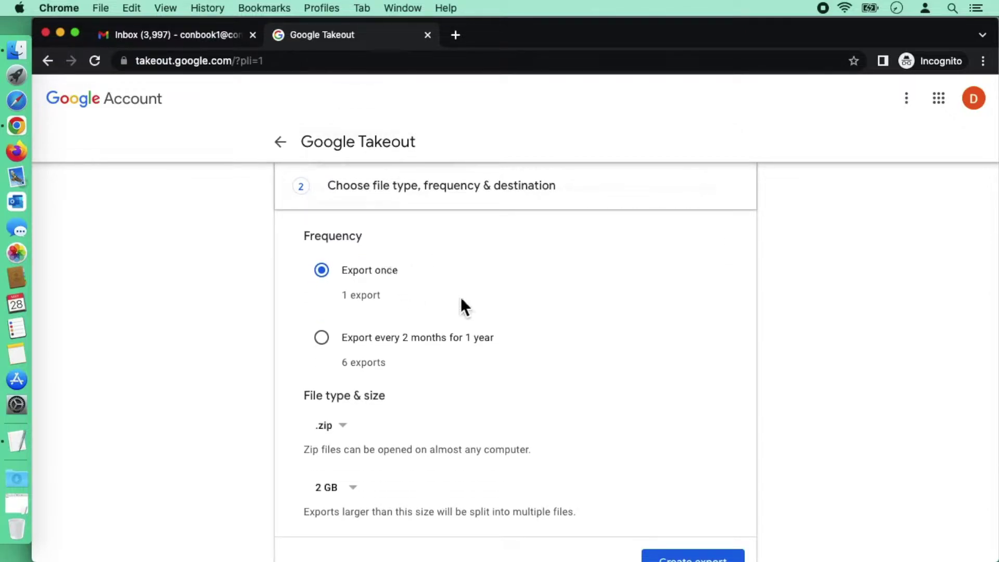
pyautogui.scroll(-5, 461, 297)
pyautogui.click(350, 375)
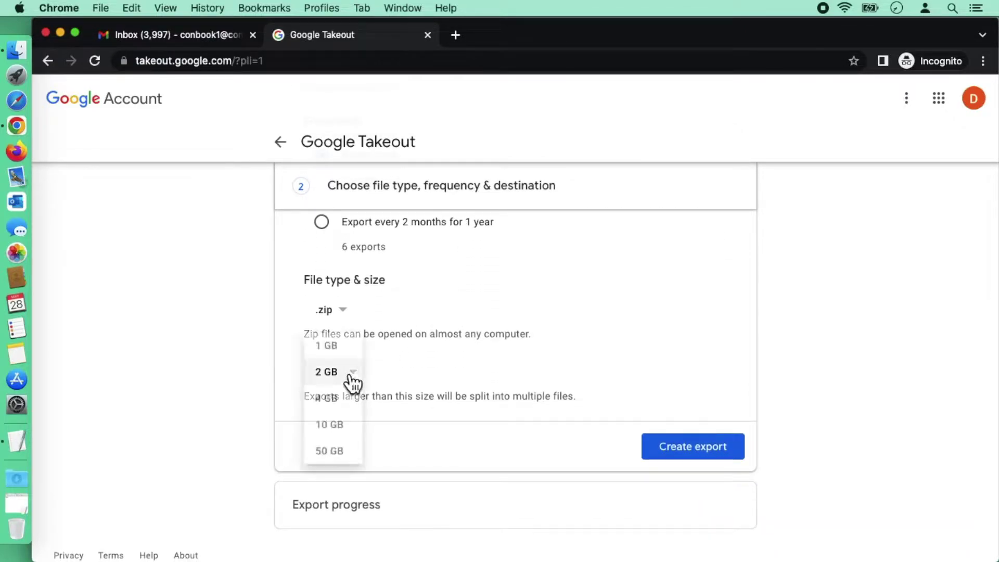
pyautogui.click(343, 453)
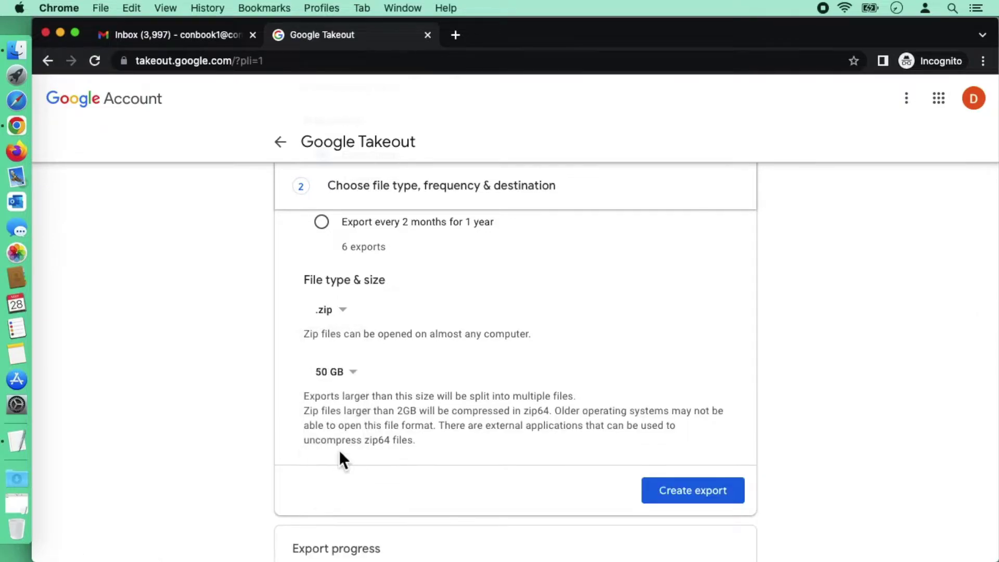
pyautogui.scroll(-2, 527, 432)
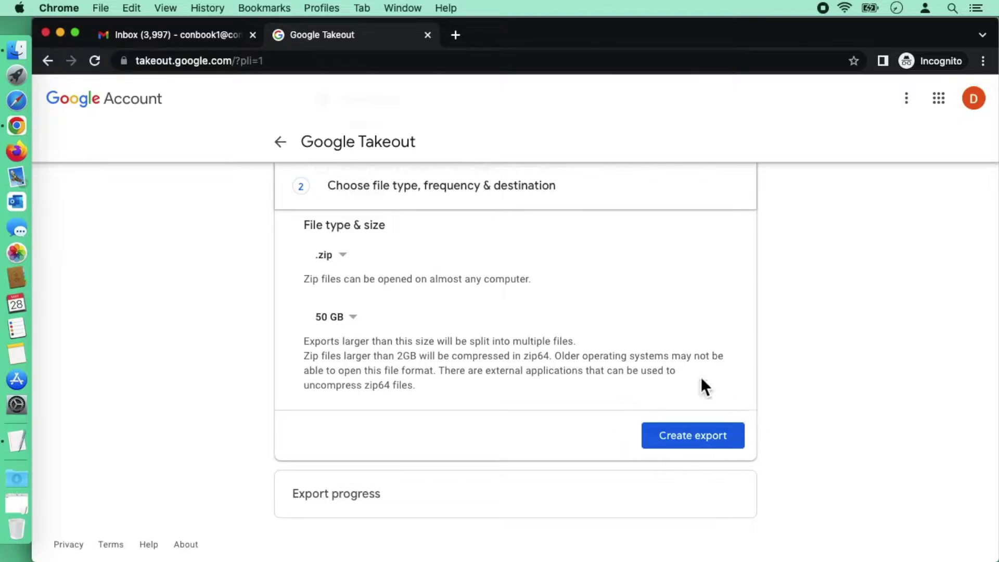
# Step: Create the Mail export and highlight the notes about multi-day timing and the completion email
pyautogui.click(710, 442)
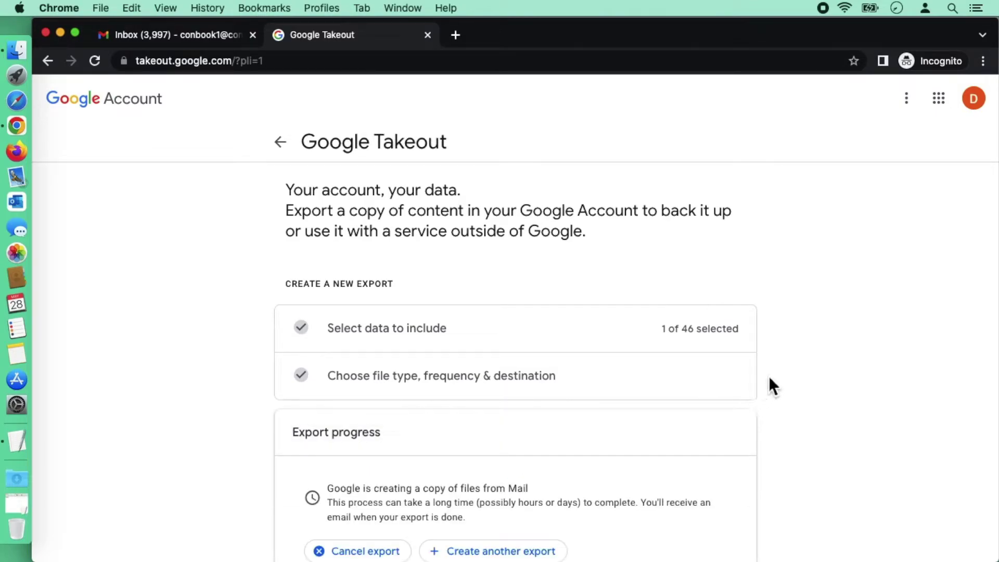
pyautogui.scroll(-3, 769, 383)
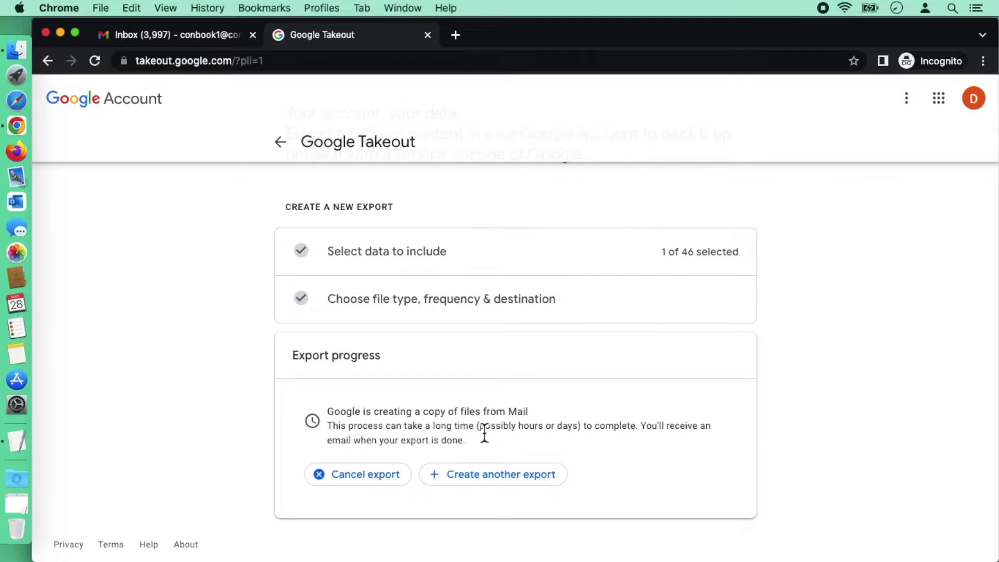
pyautogui.moveTo(480, 435); pyautogui.dragTo(580, 437)
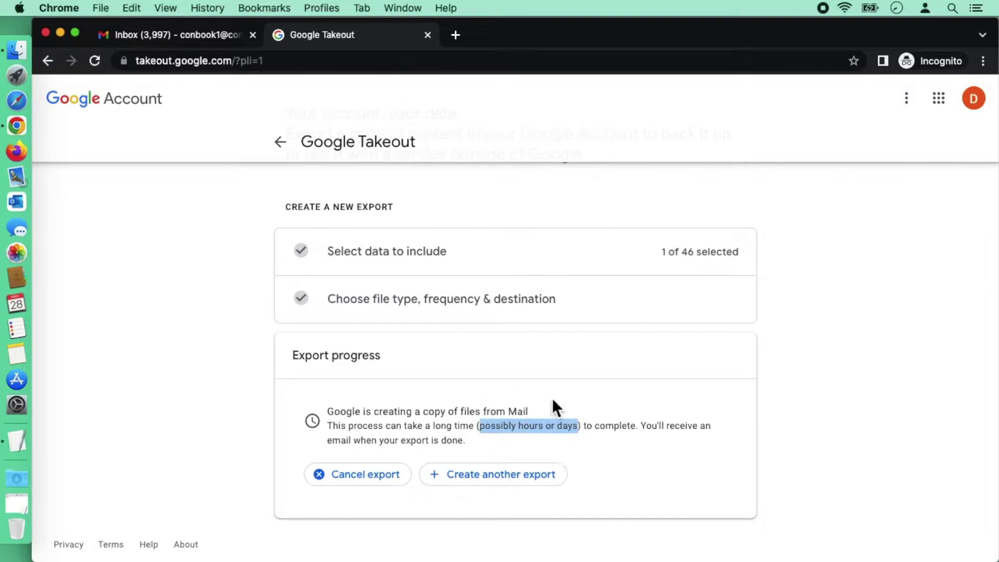
pyautogui.click(609, 445)
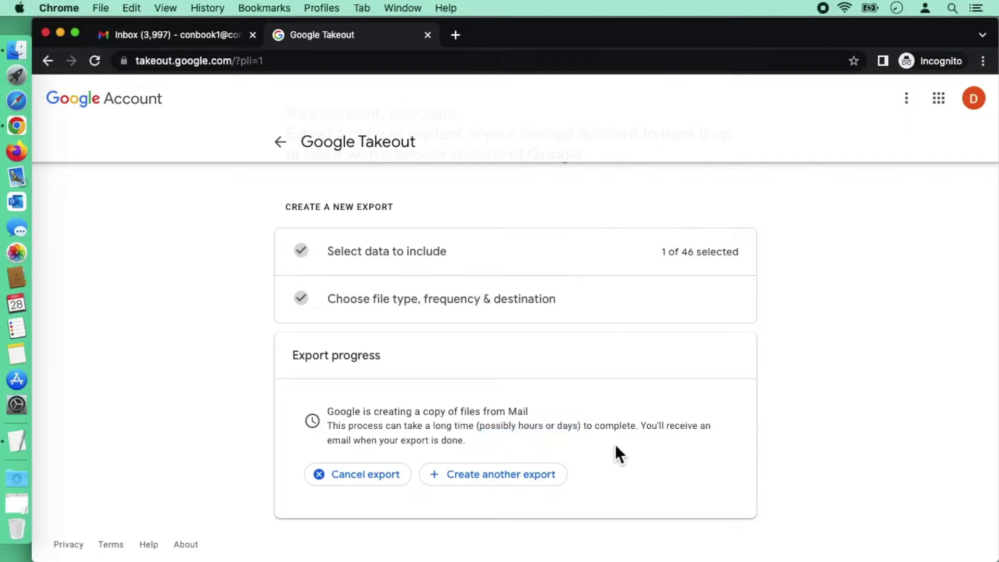
pyautogui.moveTo(643, 434); pyautogui.dragTo(486, 447)
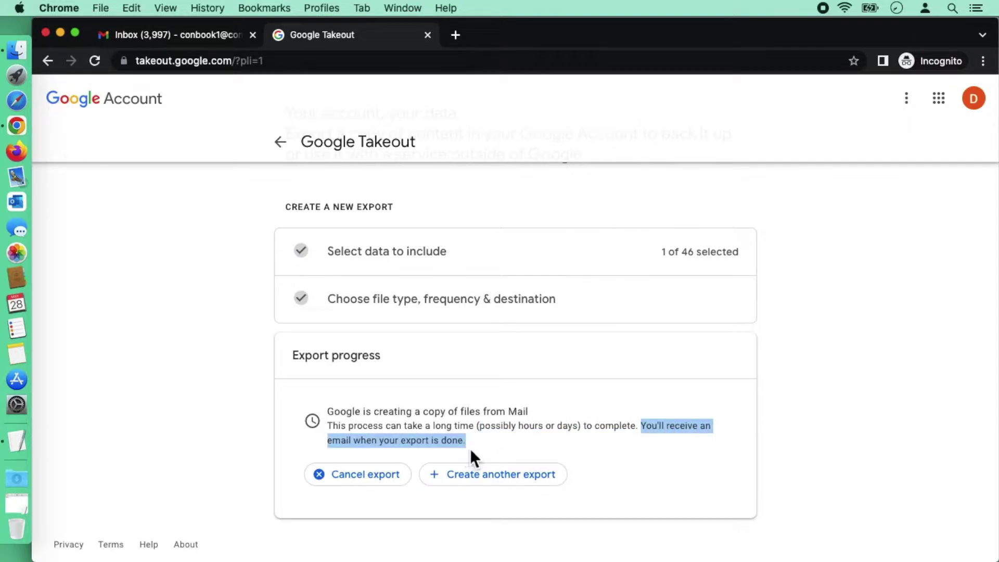
pyautogui.click(482, 447)
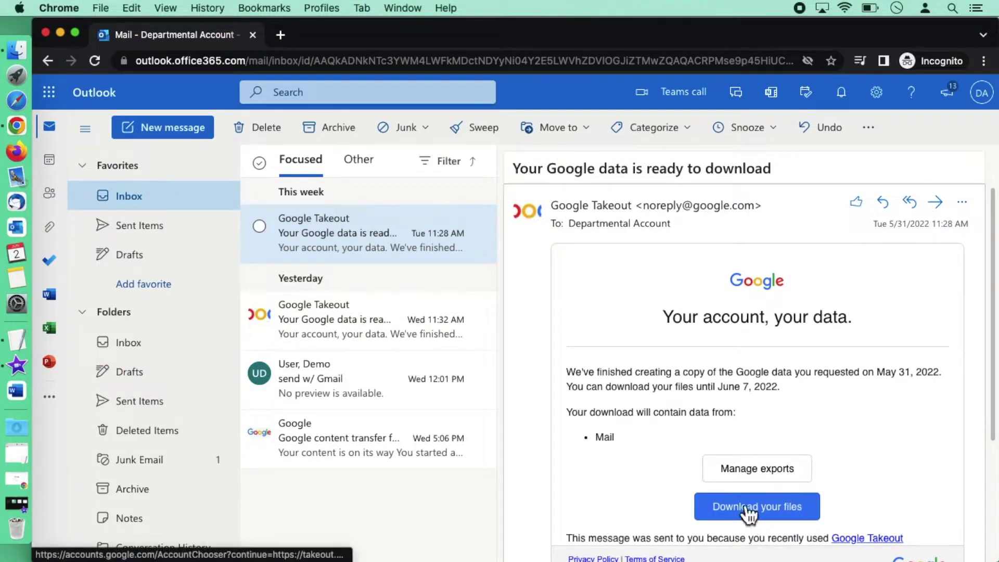
# Step: Sign in through HKU Connect with the account credentials and download the 24.7 MB Mail export zip
pyautogui.click(766, 515)
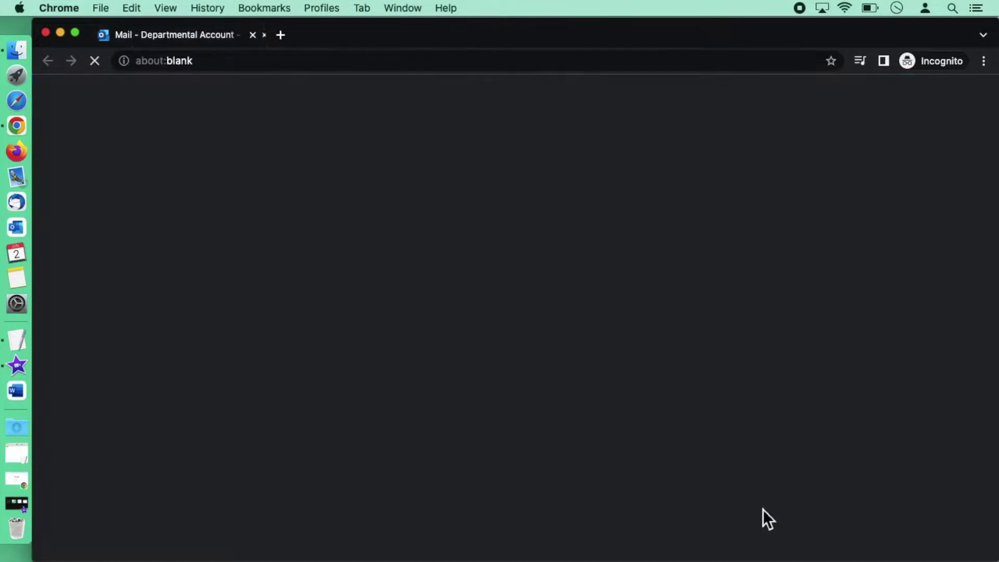
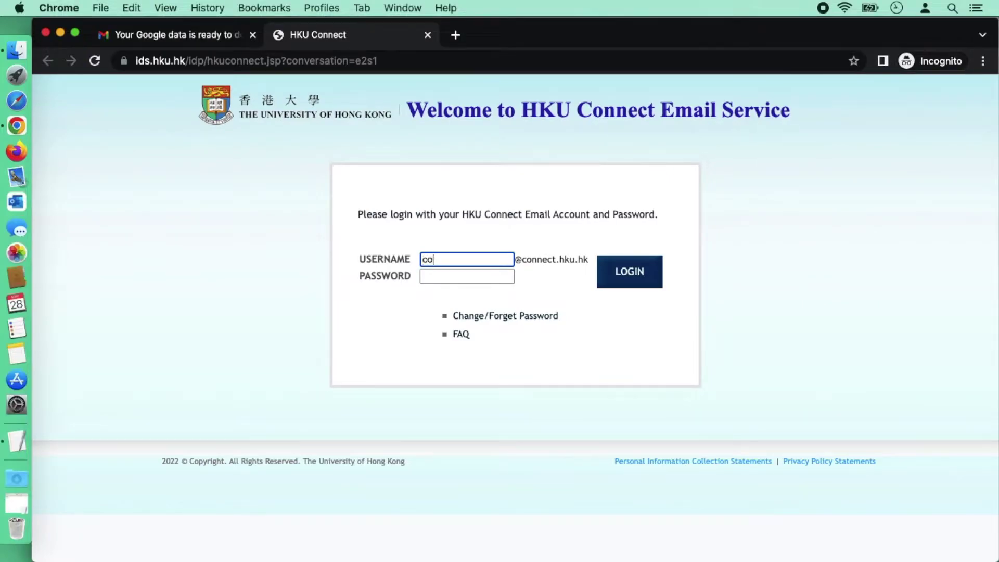
pyautogui.press('Tab')
pyautogui.write('••••••••••')
pyautogui.press('Return')
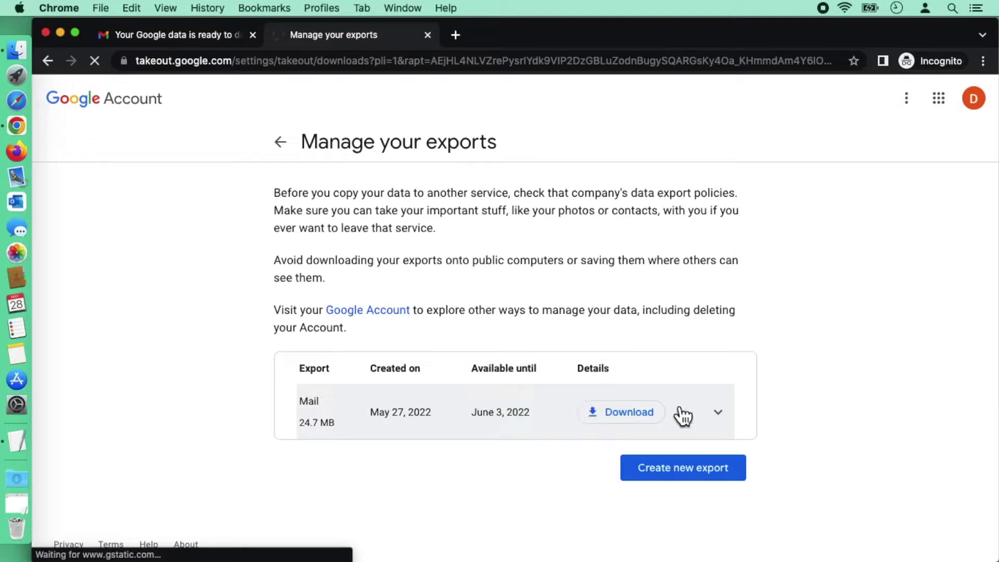
pyautogui.click(594, 407)
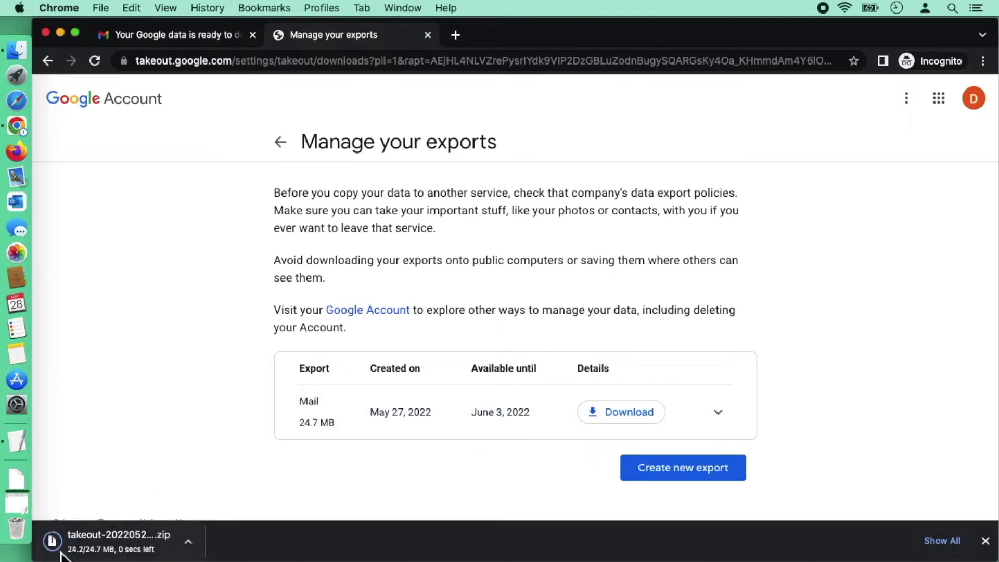
pyautogui.click(22, 475)
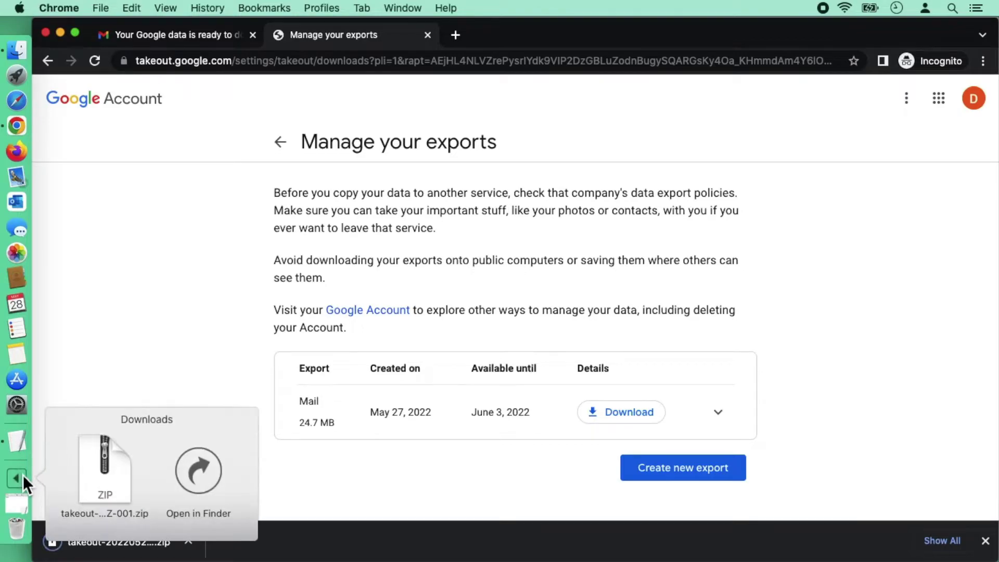
# Step: Extract the takeout zip in Downloads and select 'All mail Including Spam and Trash.mbox' under Takeout > Mail
pyautogui.click(203, 476)
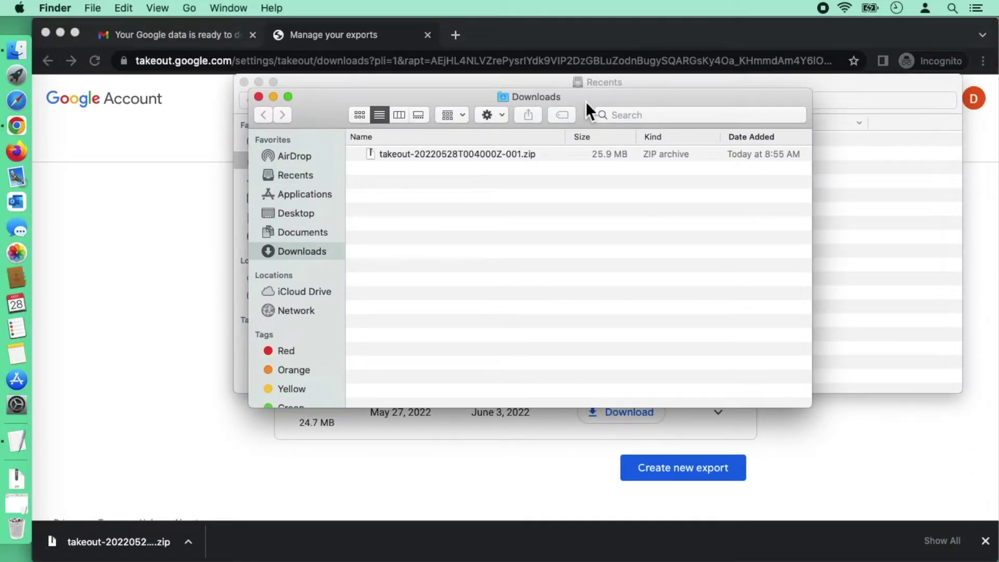
pyautogui.moveTo(586, 102); pyautogui.dragTo(578, 129)
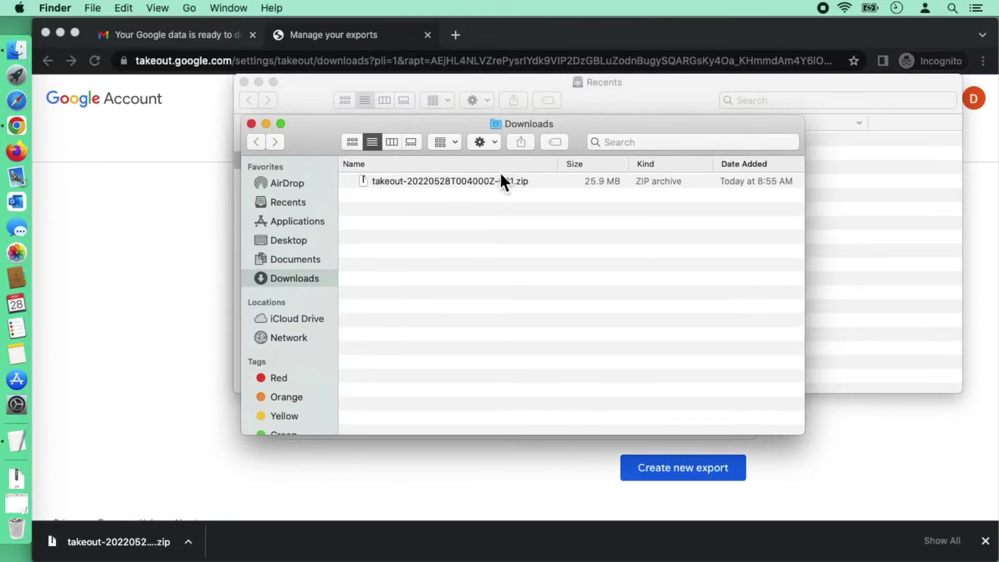
pyautogui.click(482, 184)
pyautogui.doubleClick(482, 184)
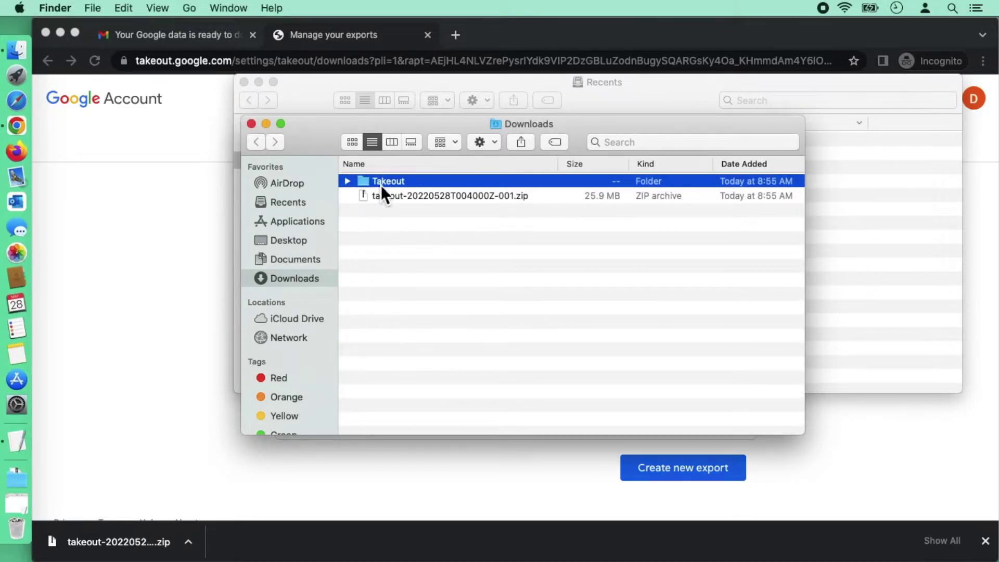
pyautogui.doubleClick(381, 183)
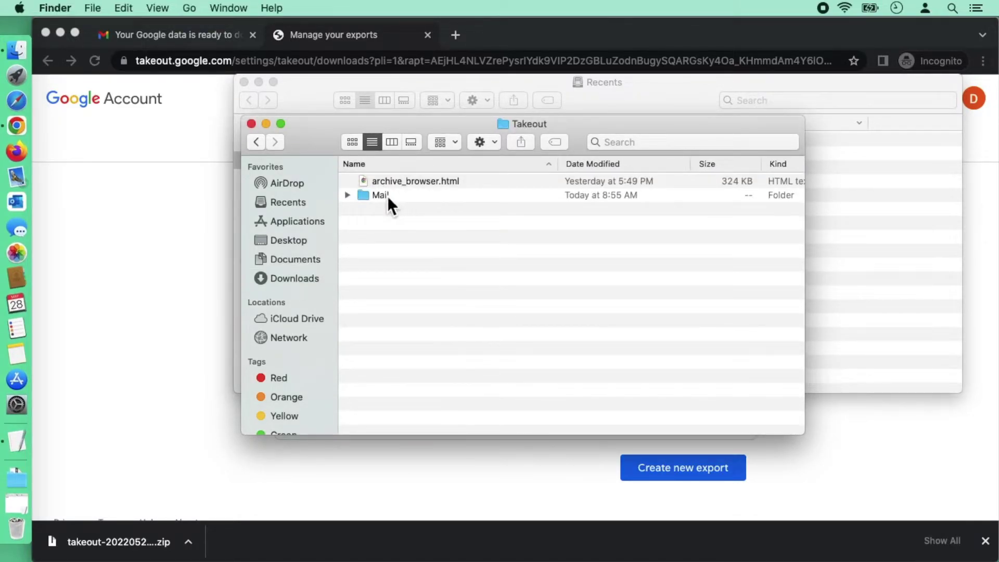
pyautogui.doubleClick(387, 196)
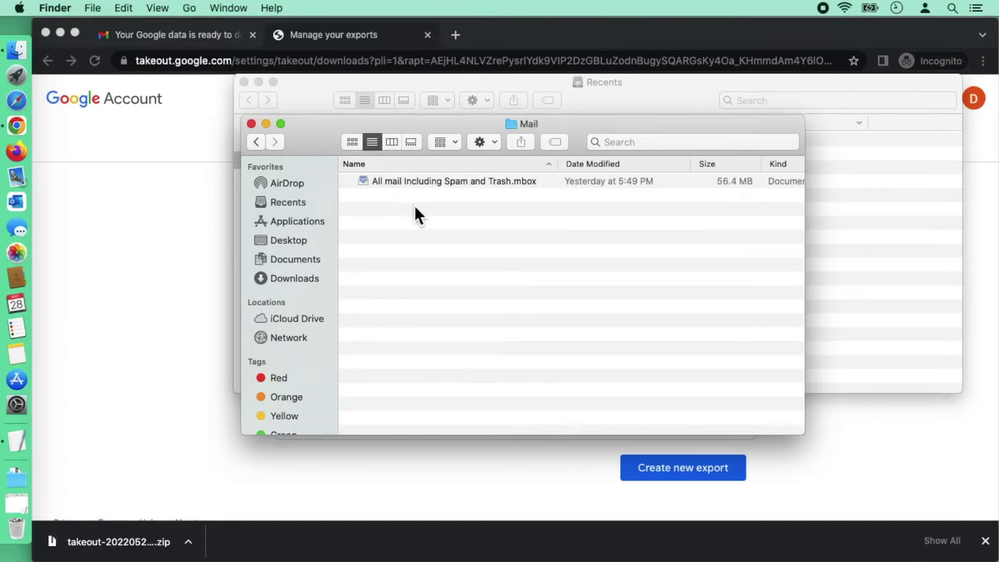
pyautogui.click(457, 187)
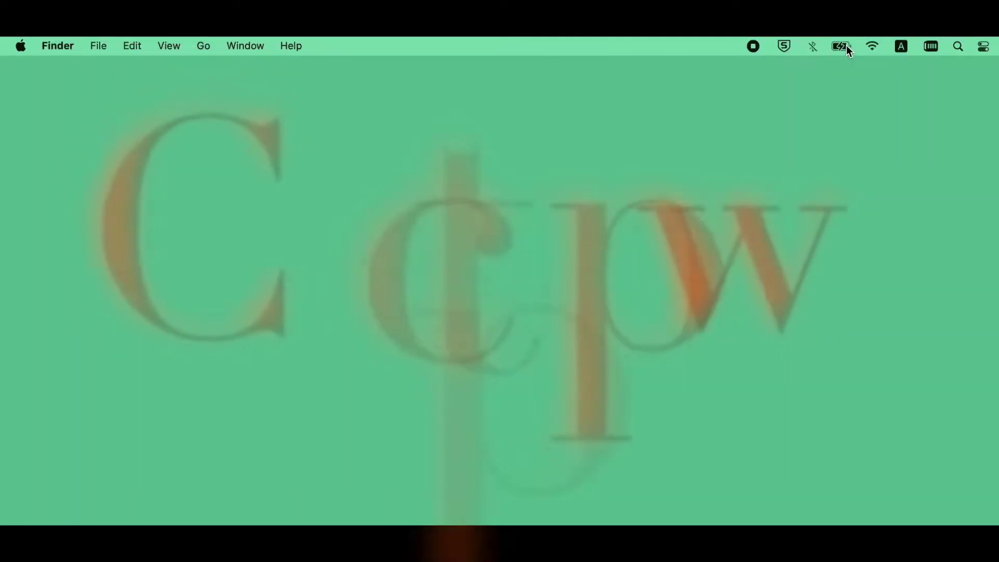
# Step: In Battery > Power Adapter, enable 'Prevent your Mac from automatically sleeping when the display is off'
pyautogui.click(840, 46)
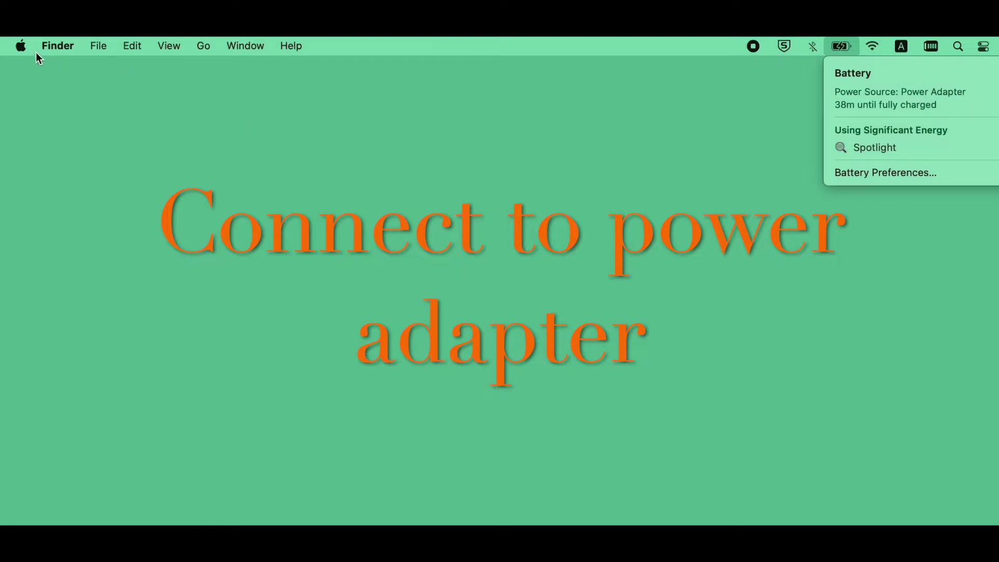
pyautogui.click(21, 46)
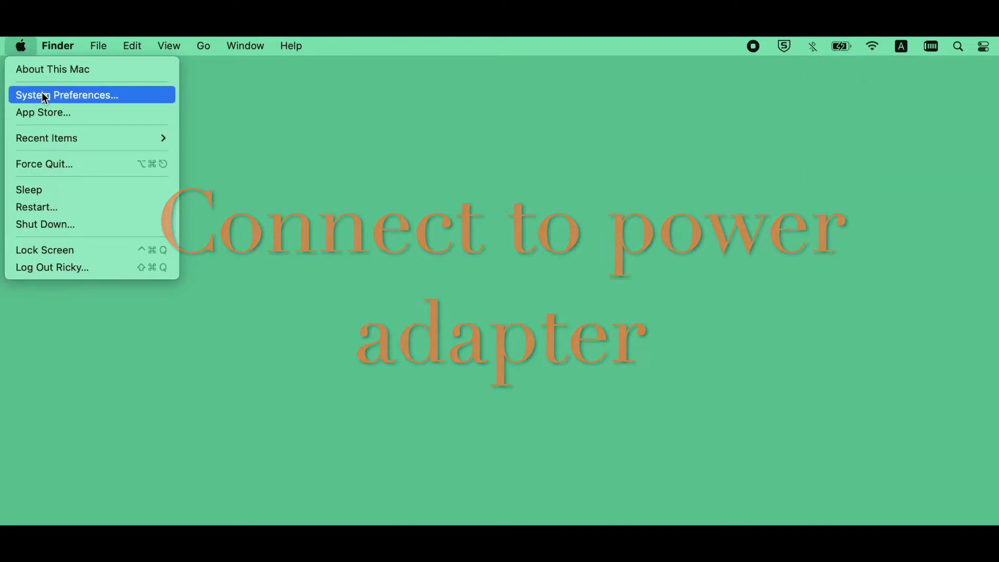
pyautogui.click(134, 99)
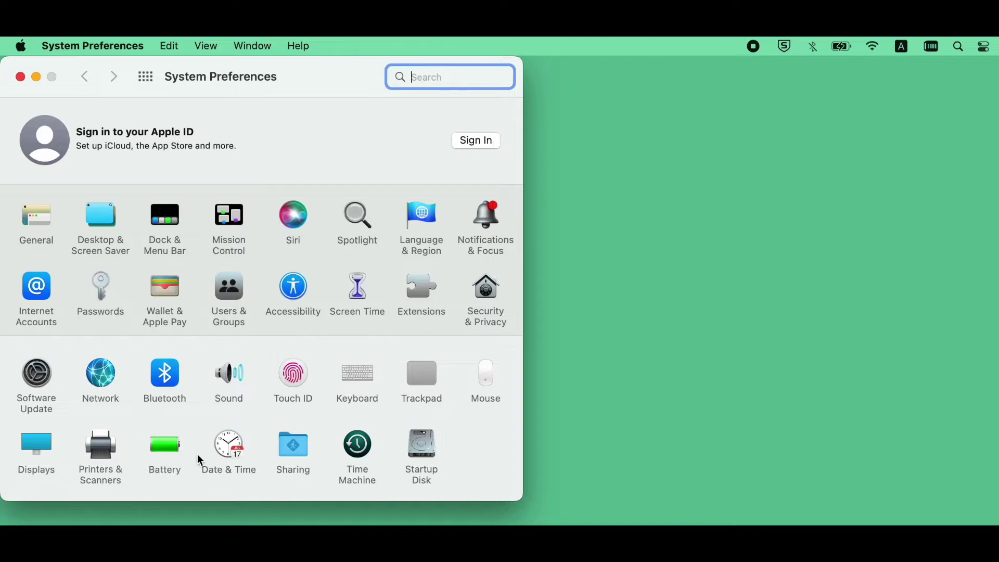
pyautogui.click(170, 449)
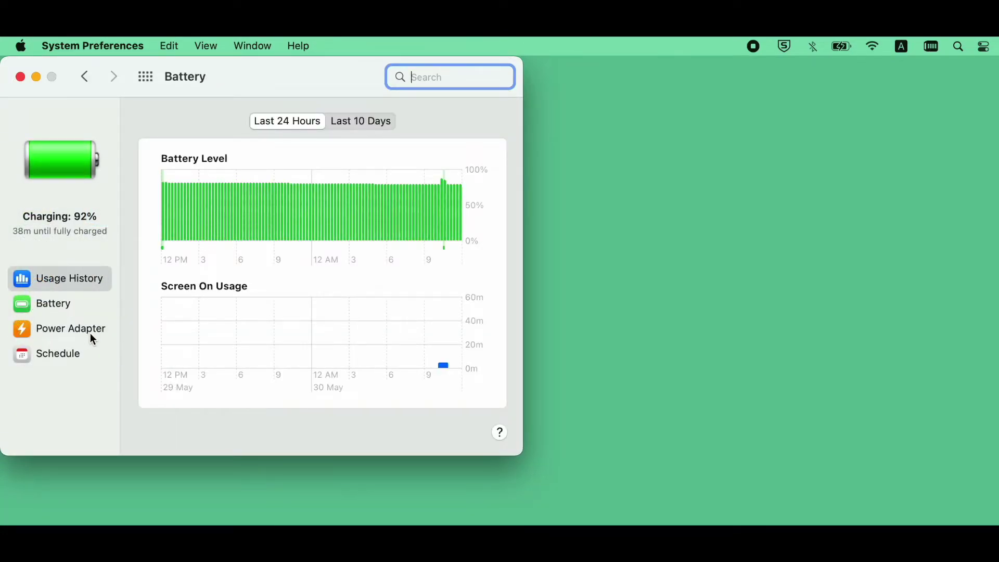
pyautogui.click(52, 330)
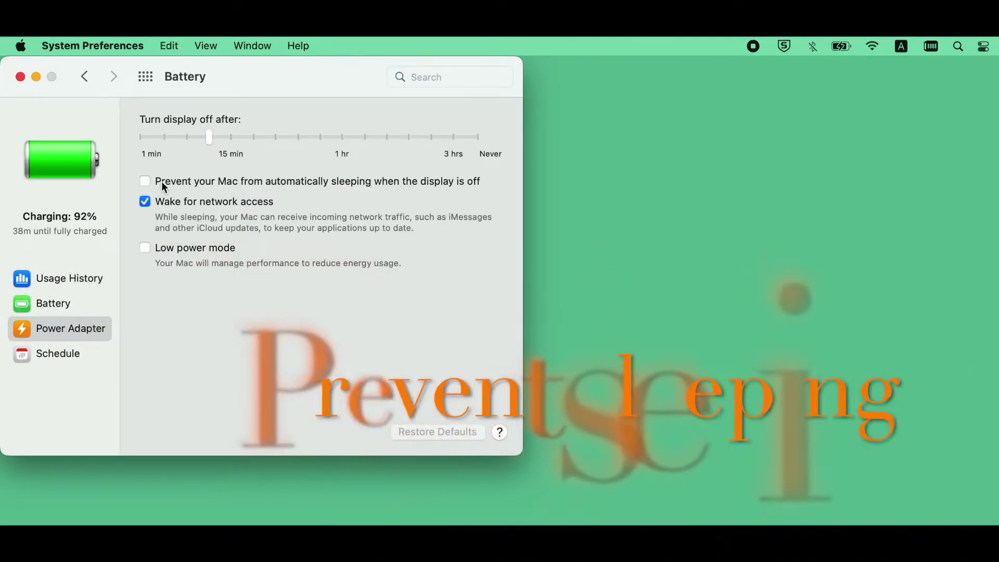
pyautogui.click(283, 184)
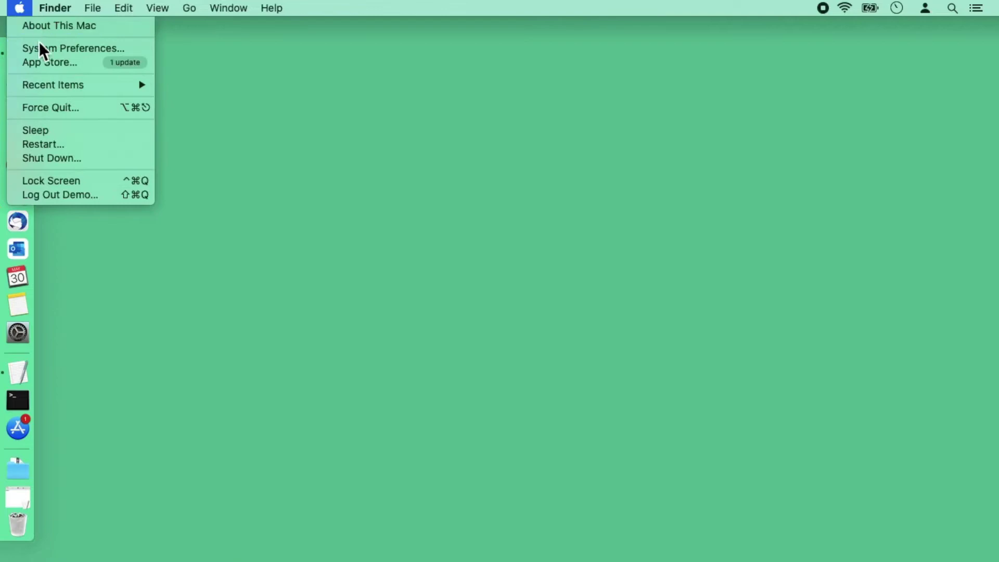
# Step: Set Energy Saver's Computer sleep slider to Never on the Power Adapter, then return to Show All
pyautogui.click(131, 50)
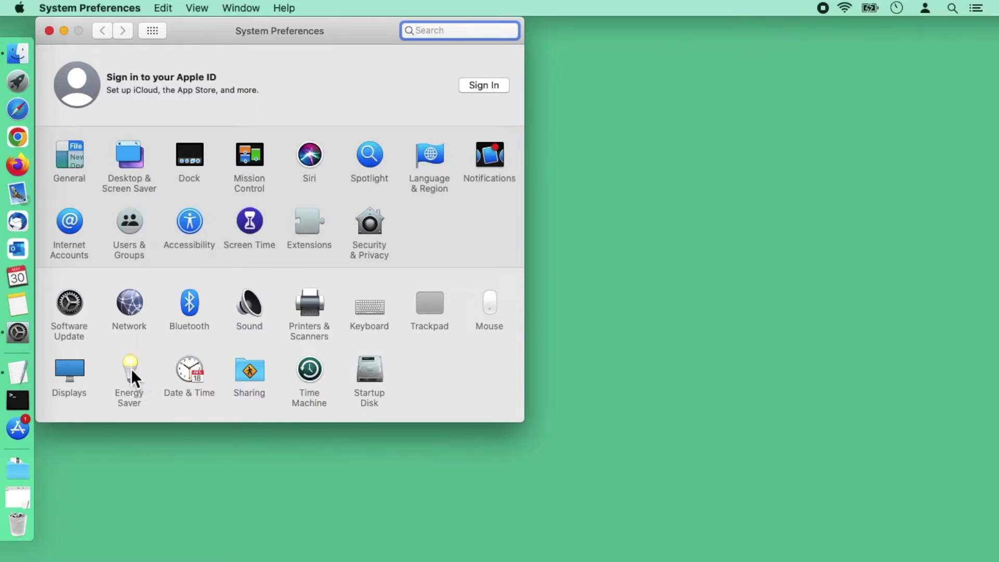
pyautogui.click(131, 369)
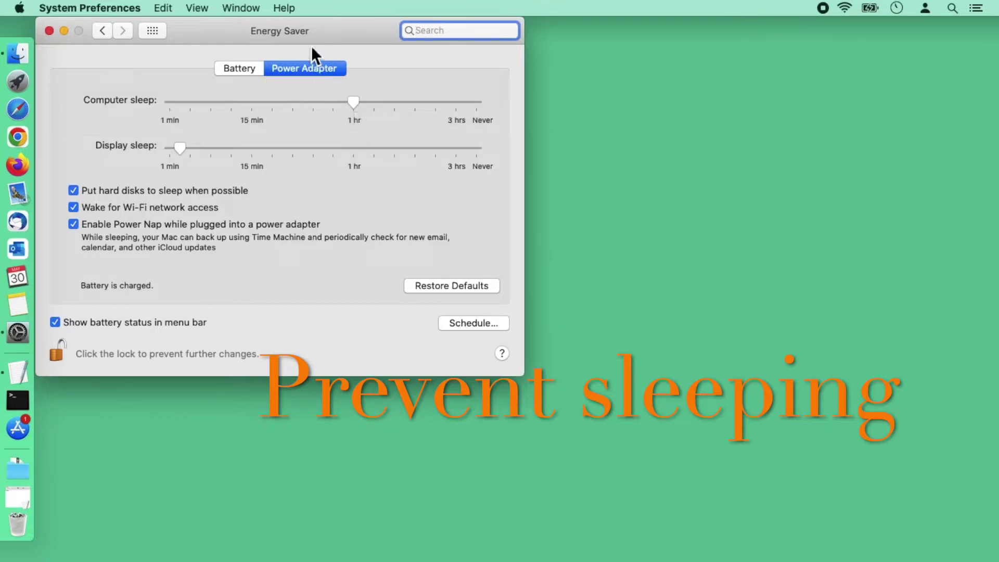
pyautogui.moveTo(358, 104); pyautogui.dragTo(497, 107)
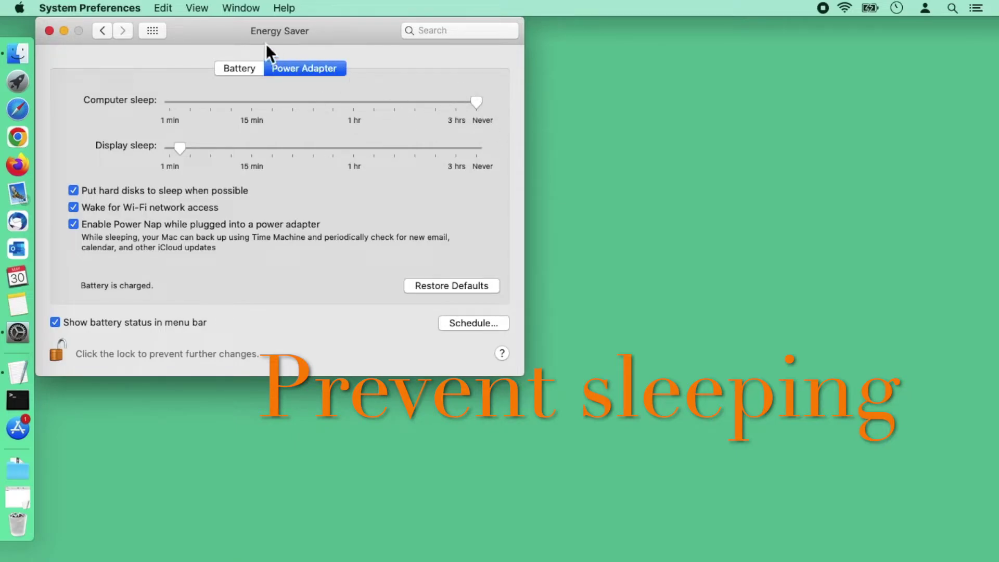
pyautogui.click(164, 29)
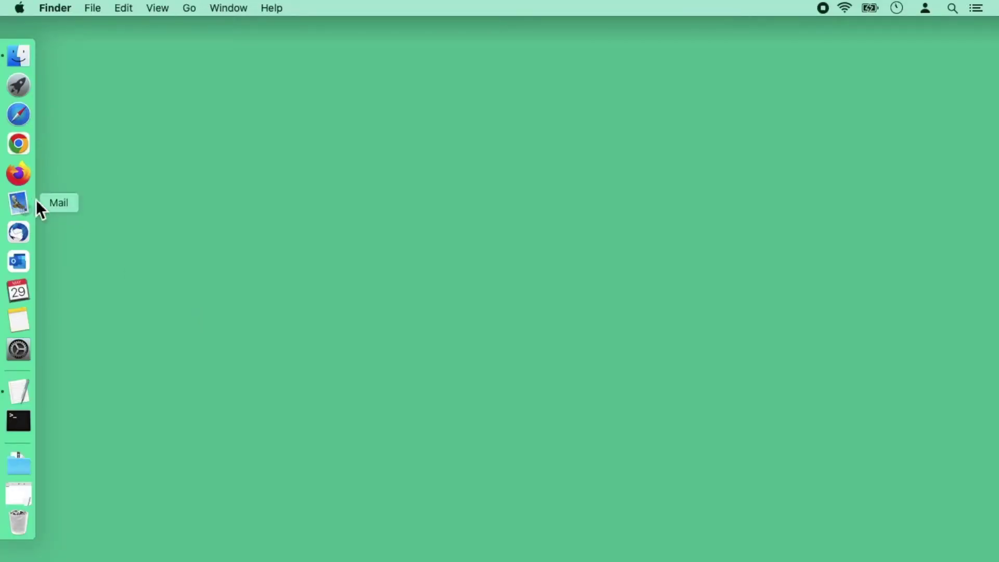
# Step: In Mail, start a new Exchange account and enter the account name and university email address
pyautogui.click(21, 209)
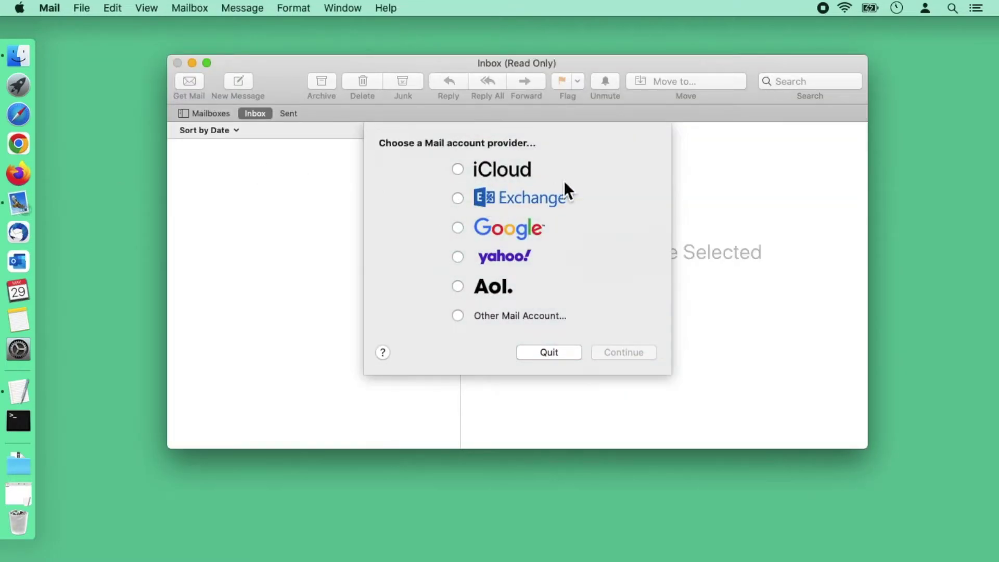
pyautogui.click(520, 207)
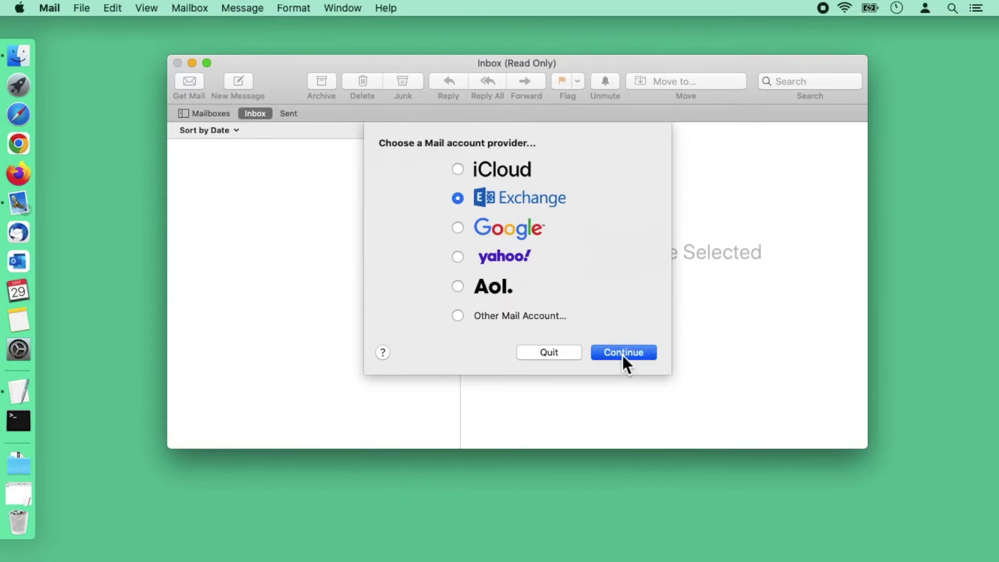
pyautogui.click(623, 355)
pyautogui.click(513, 211)
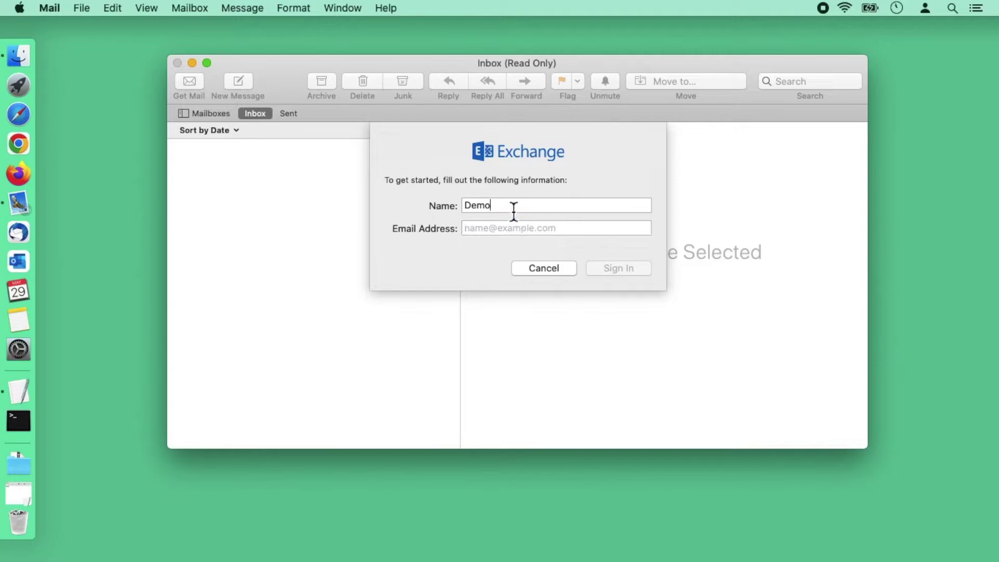
pyautogui.click(497, 232)
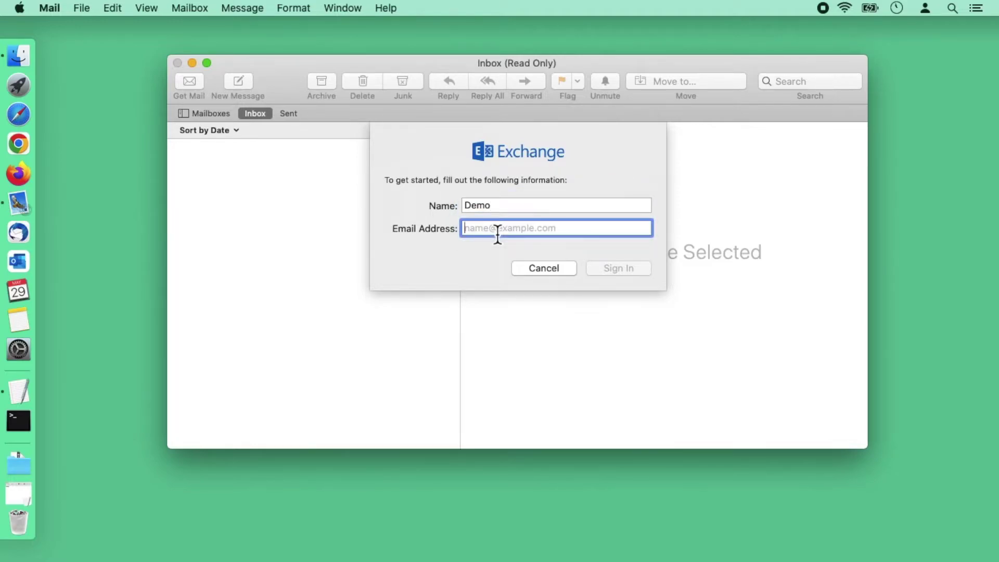
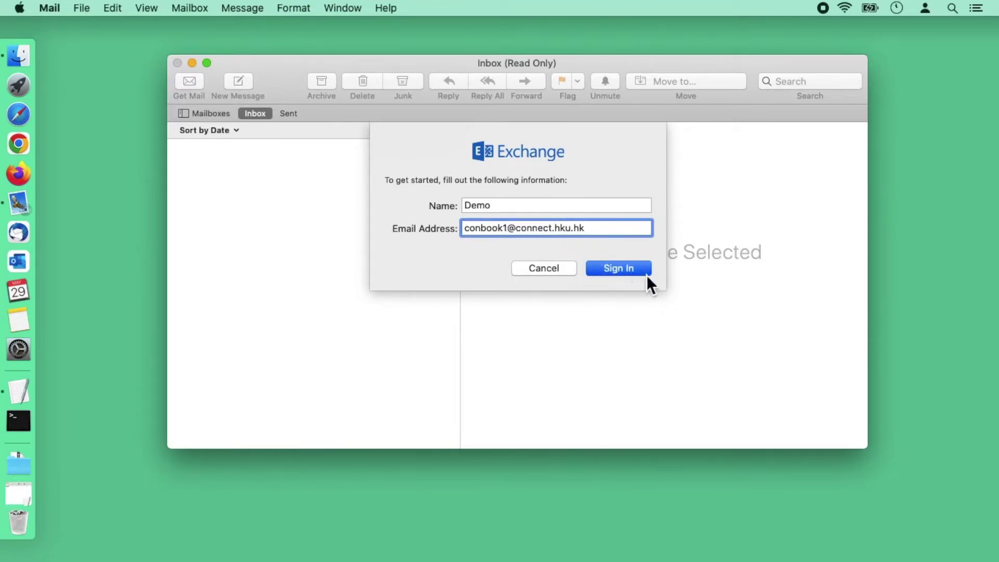
pyautogui.click(620, 272)
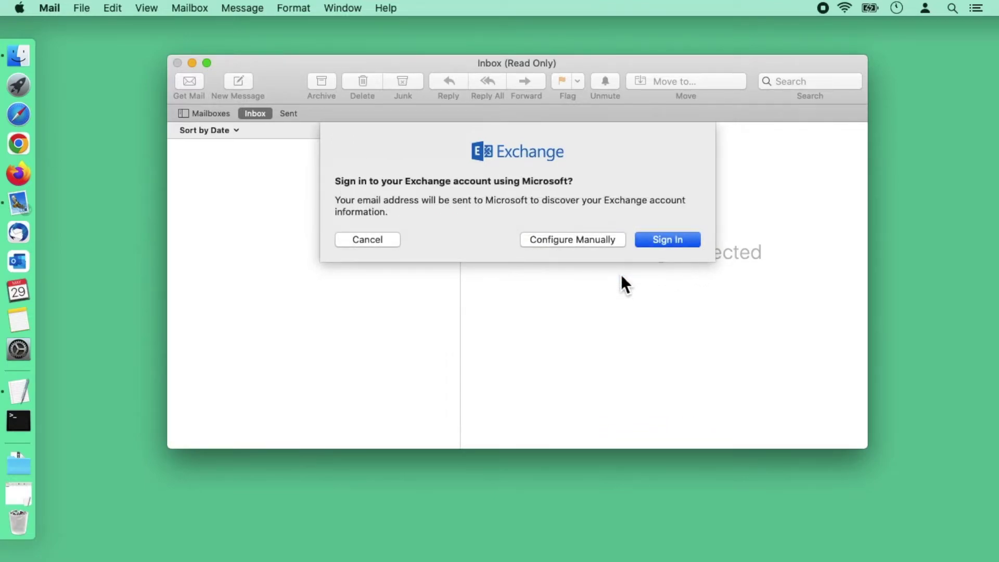
# Step: Sign in through Microsoft with the pasted PIN and enable the account for Mail only
pyautogui.click(664, 238)
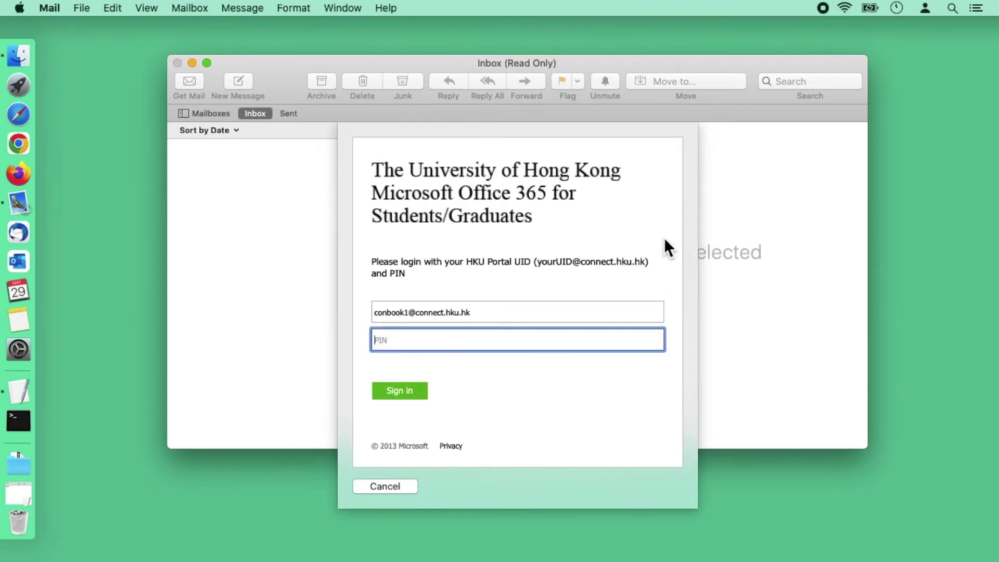
pyautogui.press('super+v')
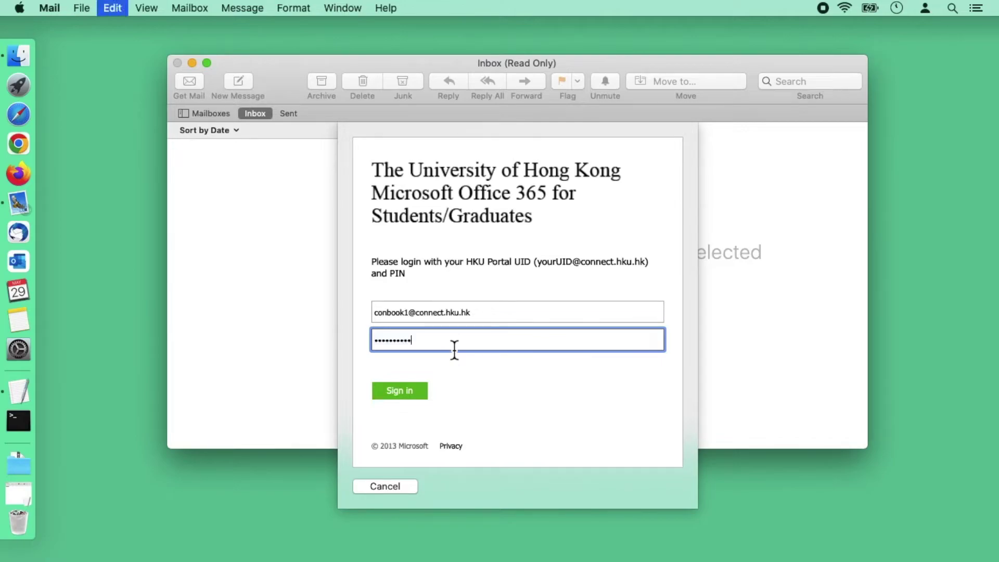
pyautogui.click(407, 394)
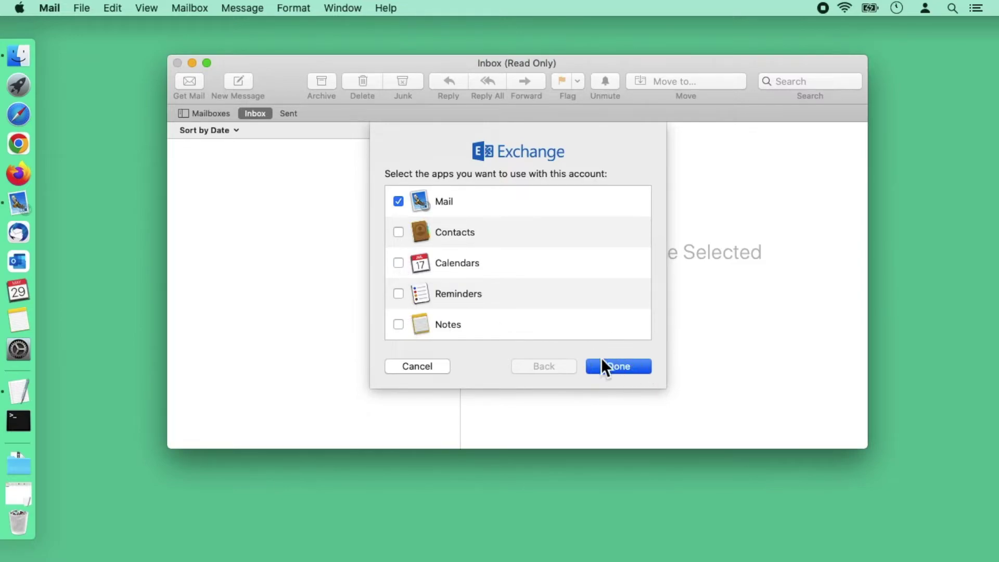
pyautogui.click(626, 366)
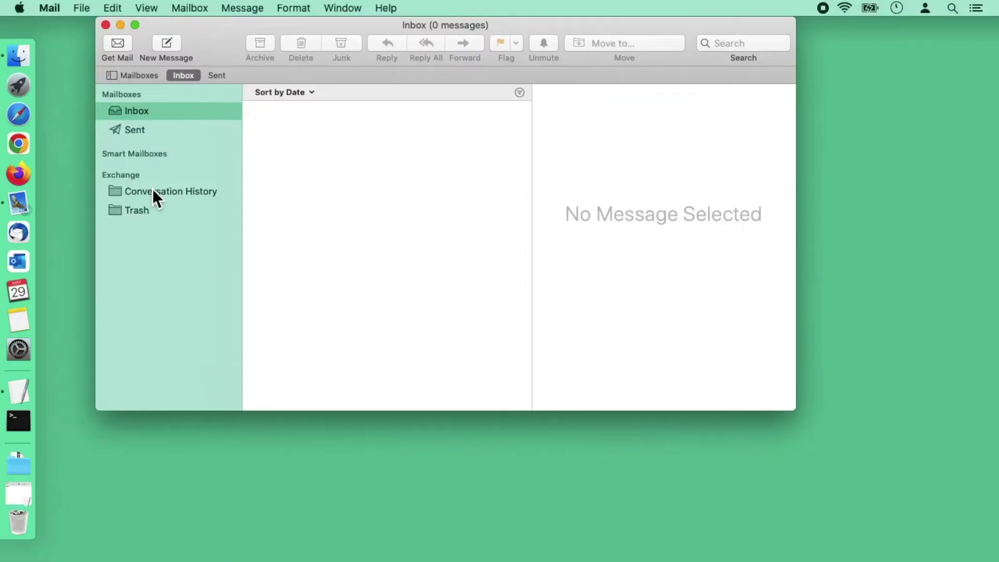
# Step: Import 'All mail Including Spam and Trash.mbox' from Downloads > Takeout > Mail as mbox files
pyautogui.click(85, 6)
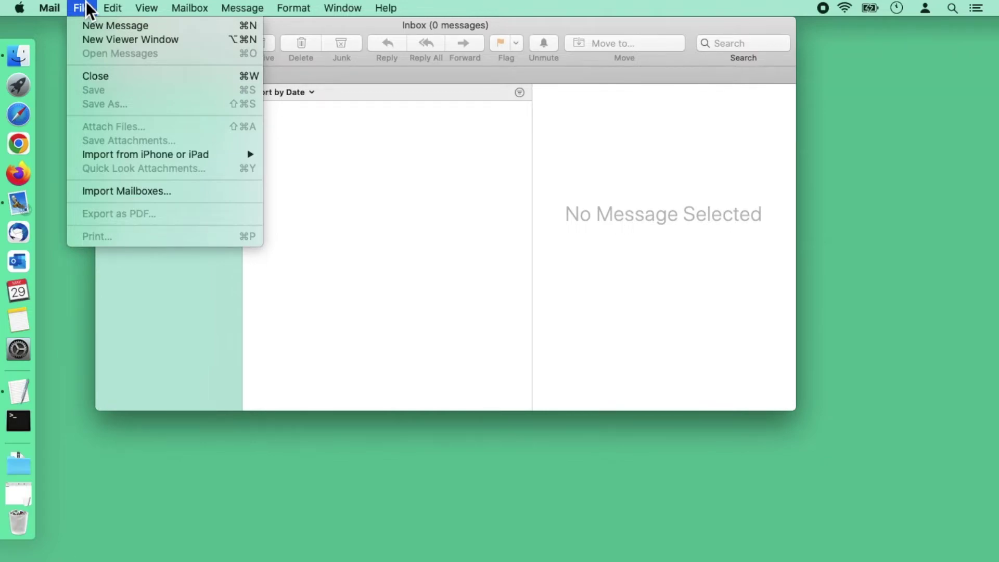
pyautogui.click(135, 191)
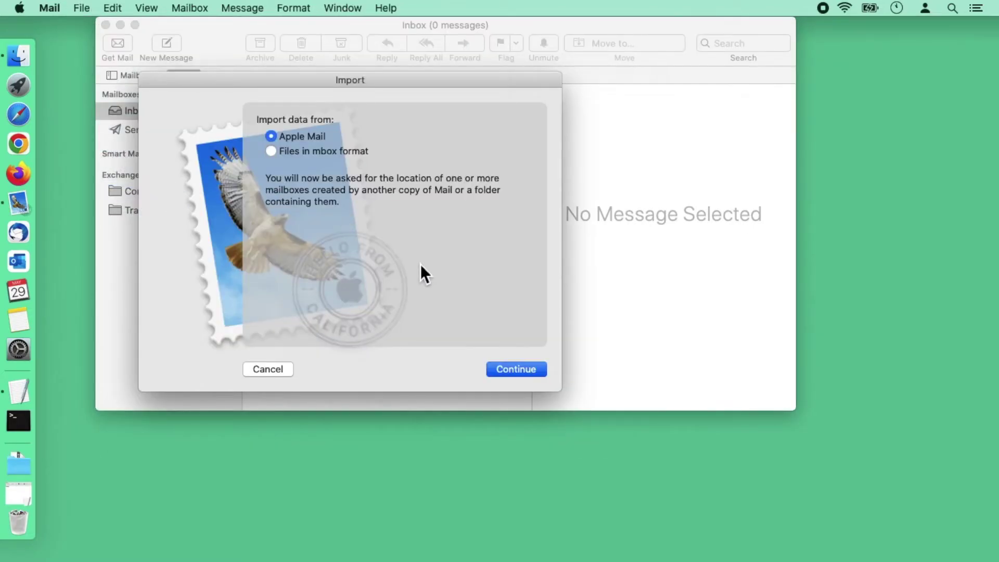
pyautogui.click(307, 152)
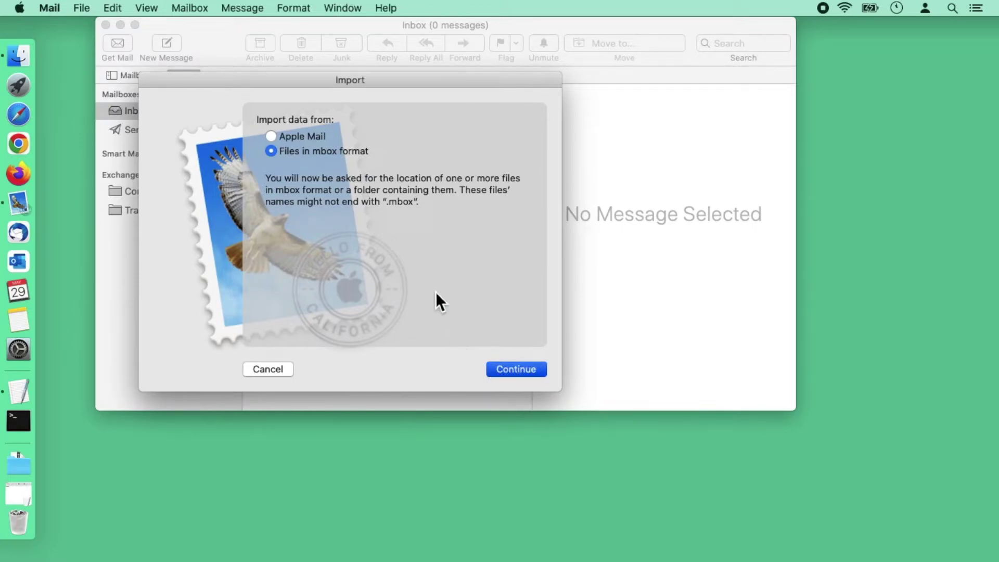
pyautogui.press('Return')
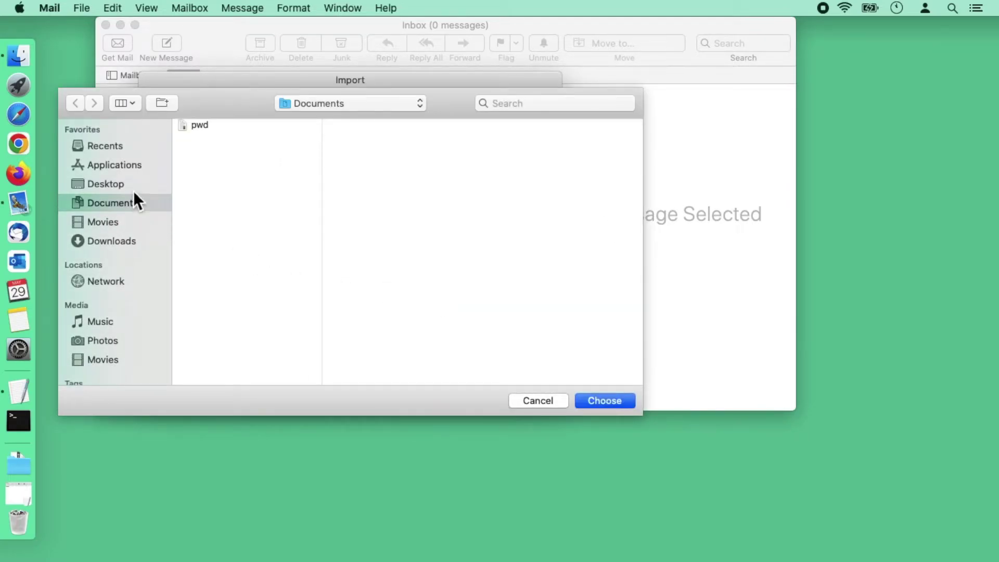
pyautogui.click(112, 244)
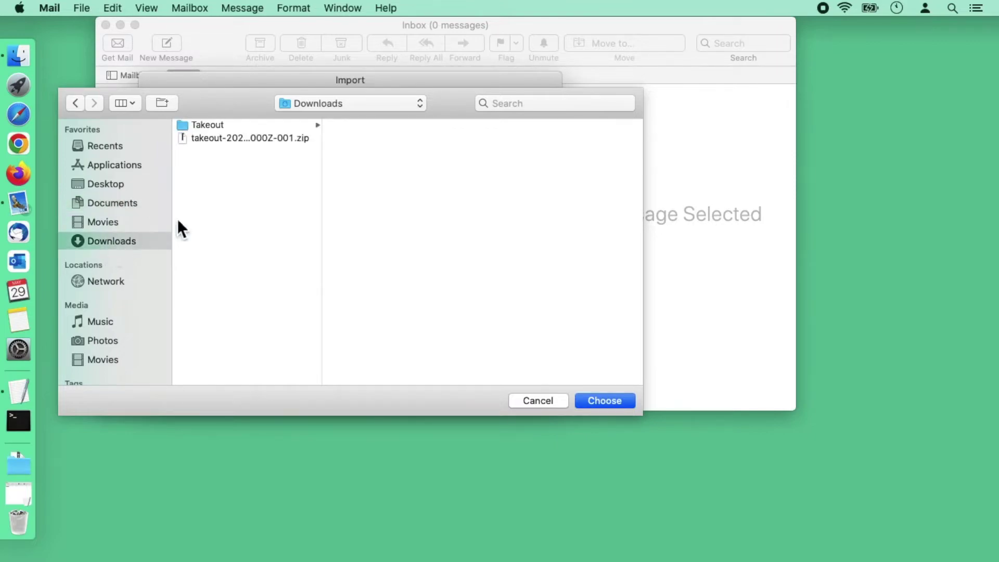
pyautogui.click(207, 127)
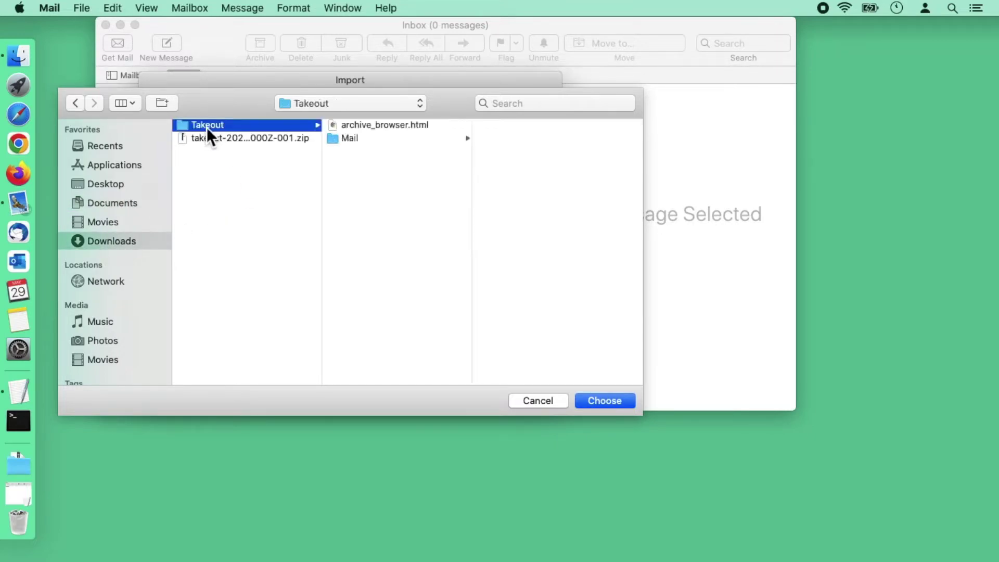
pyautogui.click(352, 141)
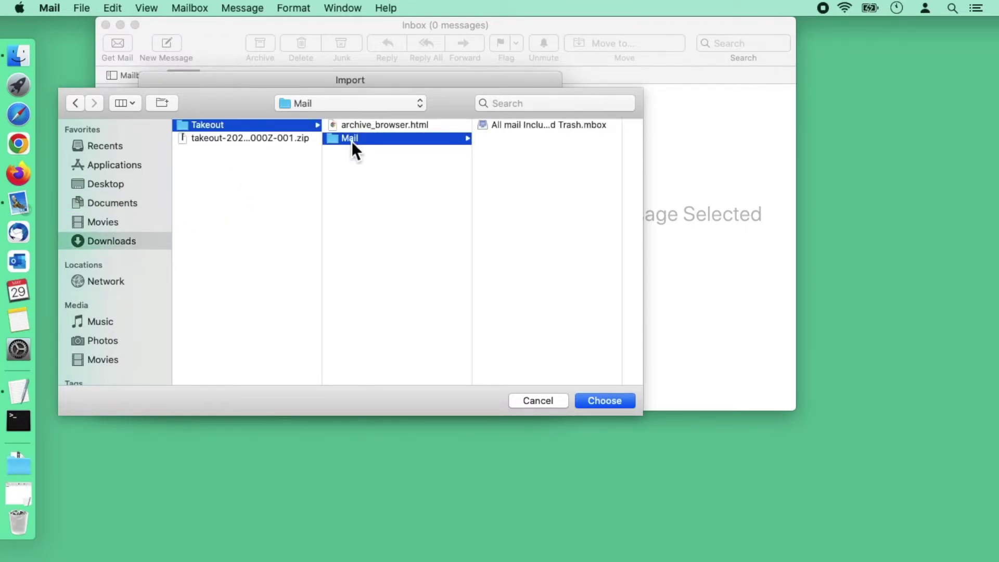
pyautogui.click(536, 127)
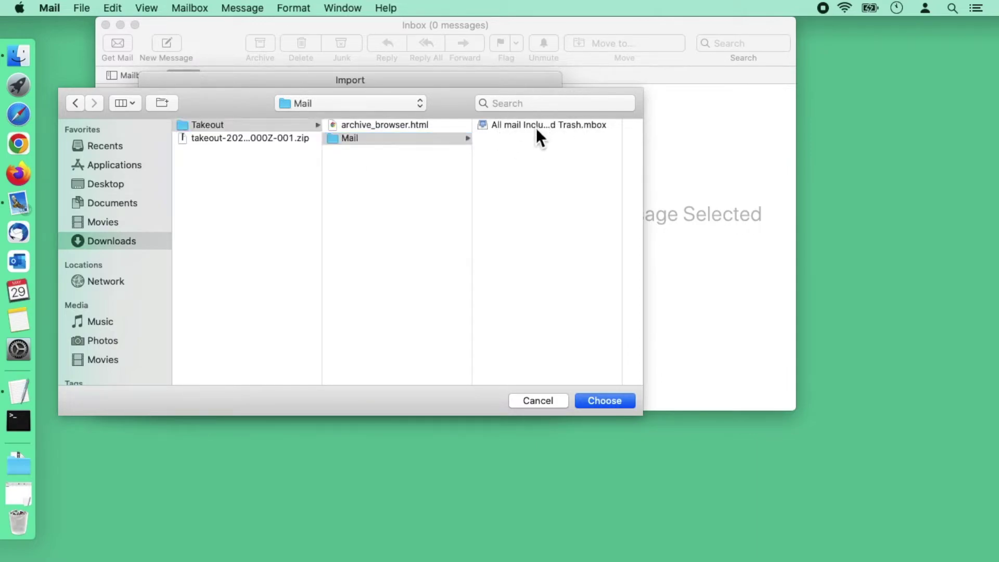
pyautogui.click(606, 403)
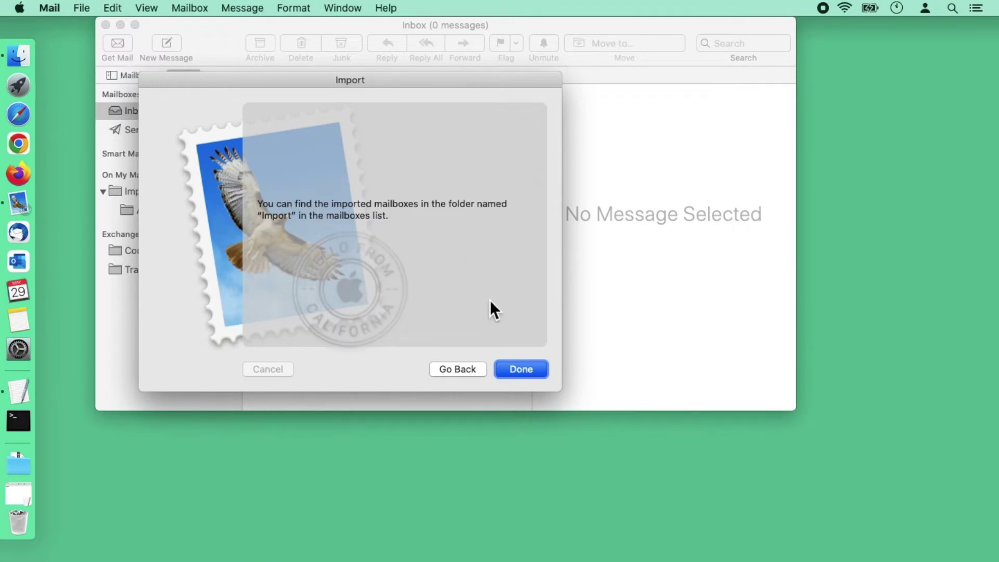
# Step: Check the 4,000 imported messages and add an Exchange mailbox named 'Import from Gmail'
pyautogui.click(533, 372)
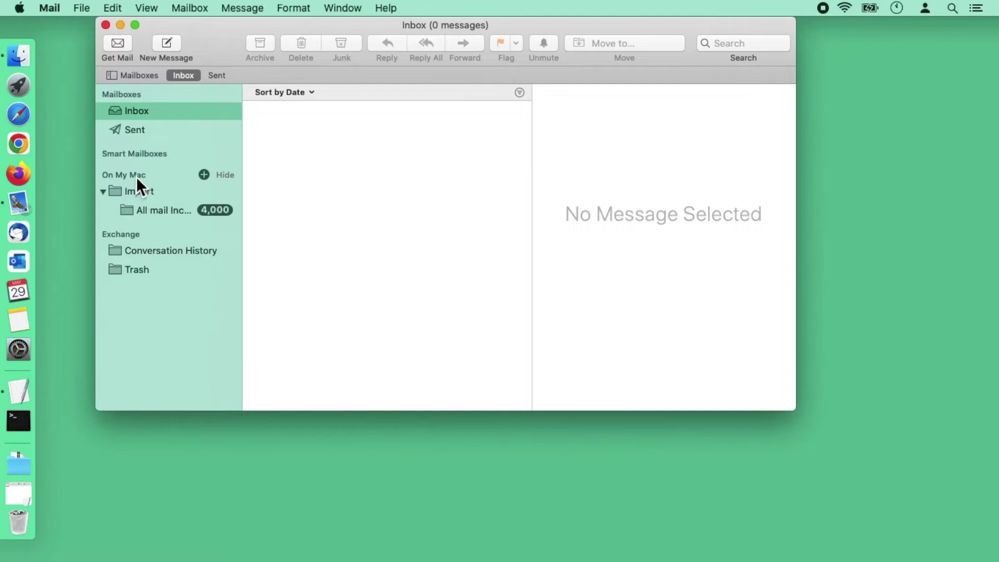
pyautogui.click(154, 211)
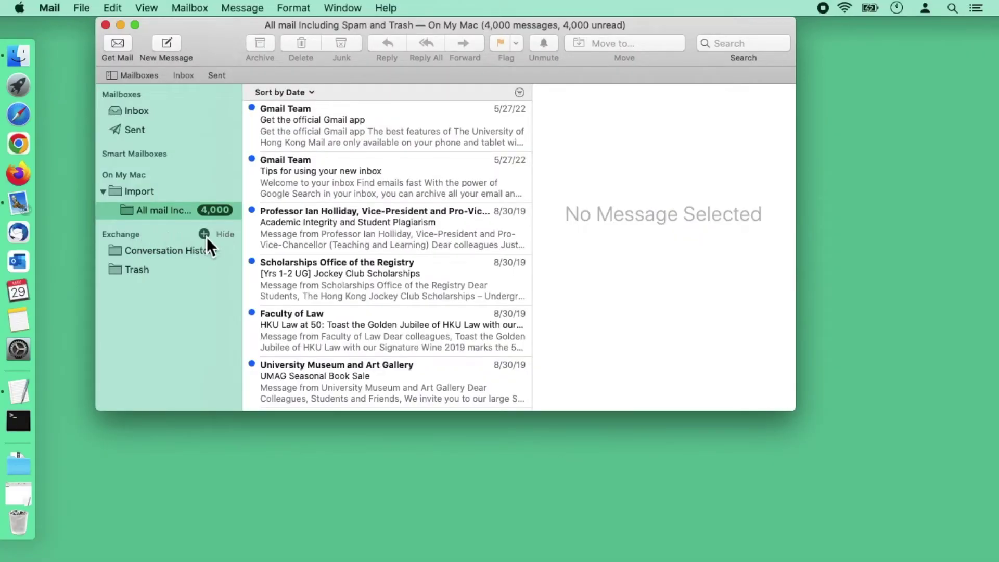
pyautogui.click(204, 234)
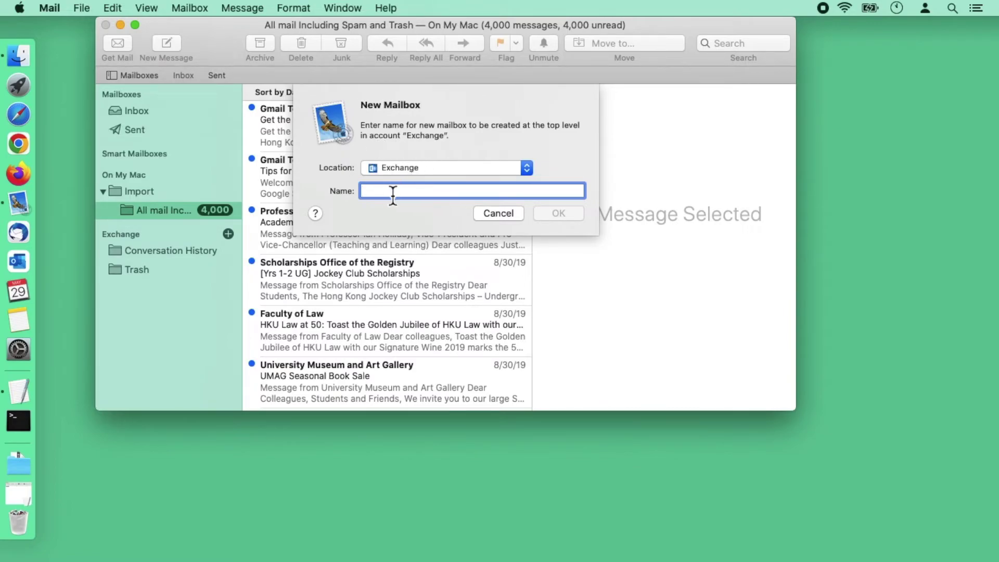
pyautogui.write('Import')
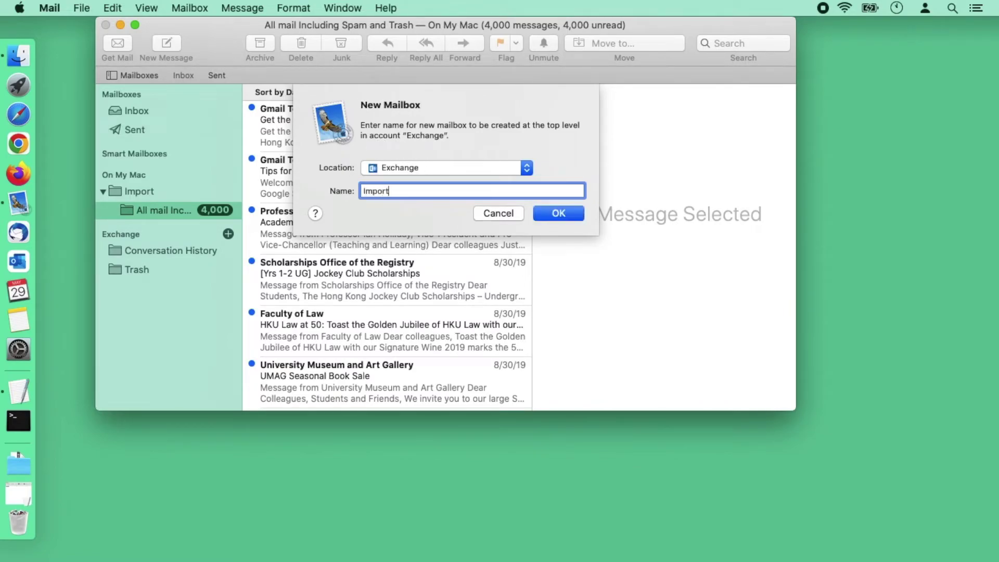
pyautogui.write(' from Gmail')
pyautogui.click(567, 219)
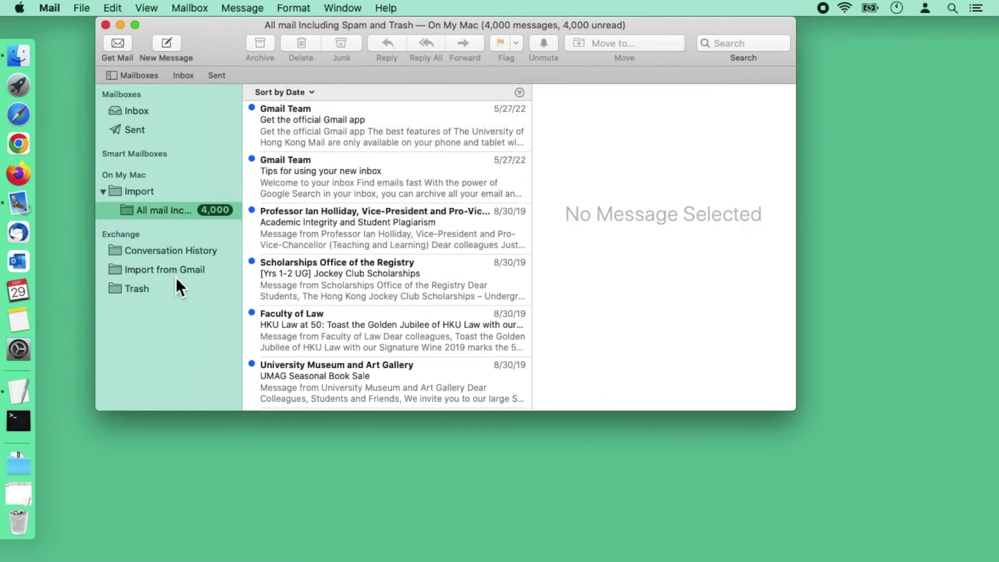
pyautogui.click(394, 137)
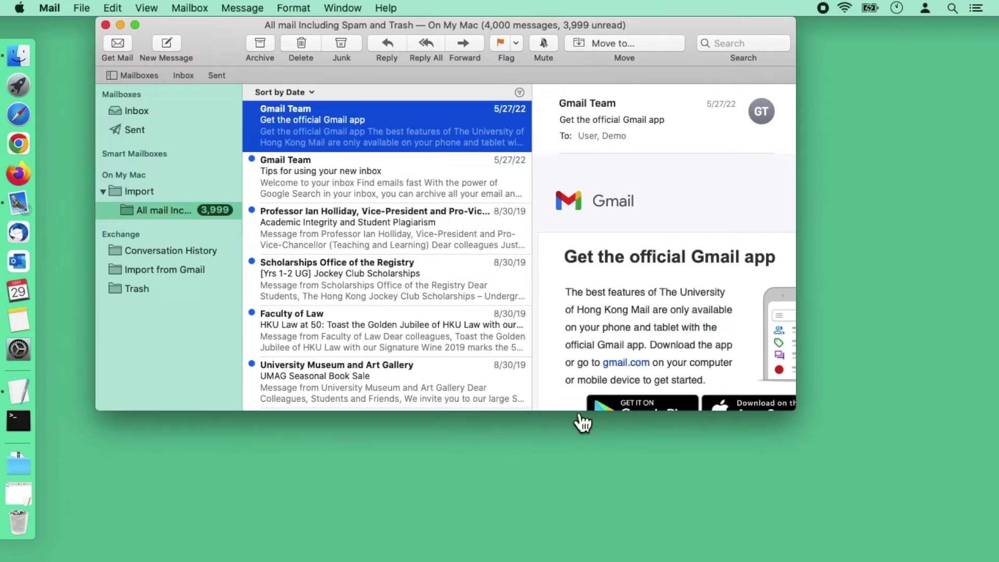
# Step: Select all 4,000 imported messages and move them to Exchange > Import from Gmail
pyautogui.moveTo(801, 416); pyautogui.dragTo(939, 560)
pyautogui.scroll(-3, 436, 432)
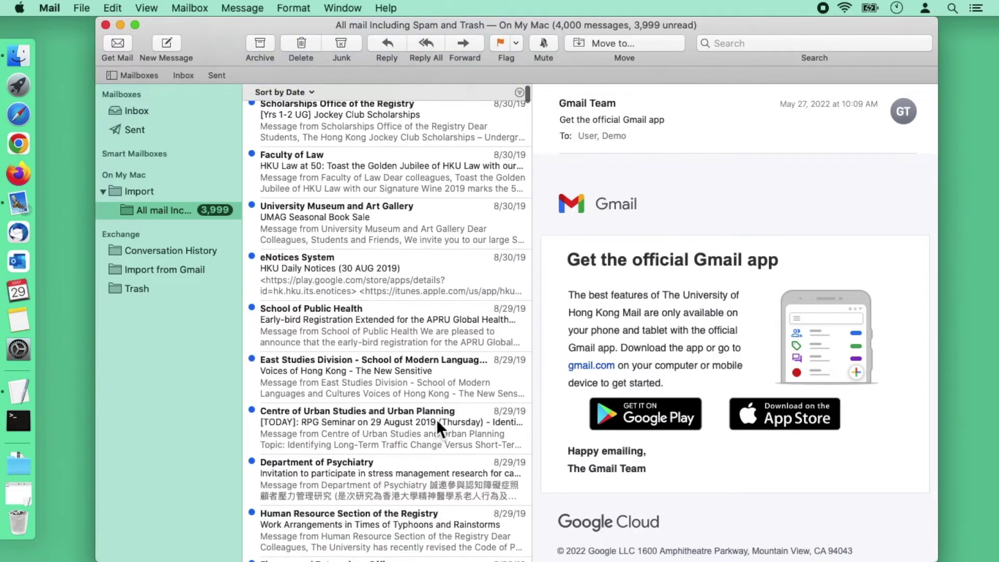
pyautogui.moveTo(527, 101); pyautogui.dragTo(535, 559)
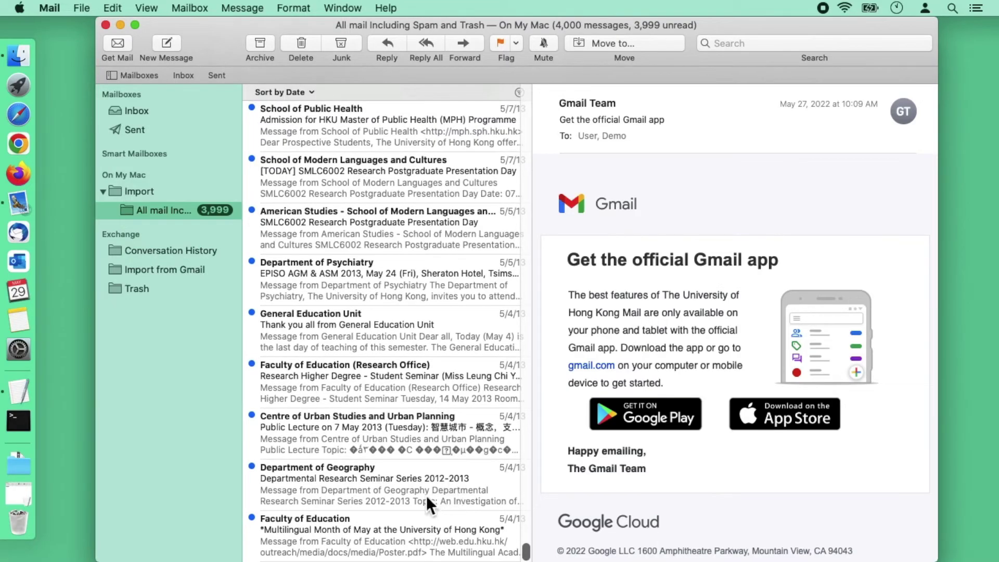
pyautogui.press('super+a')
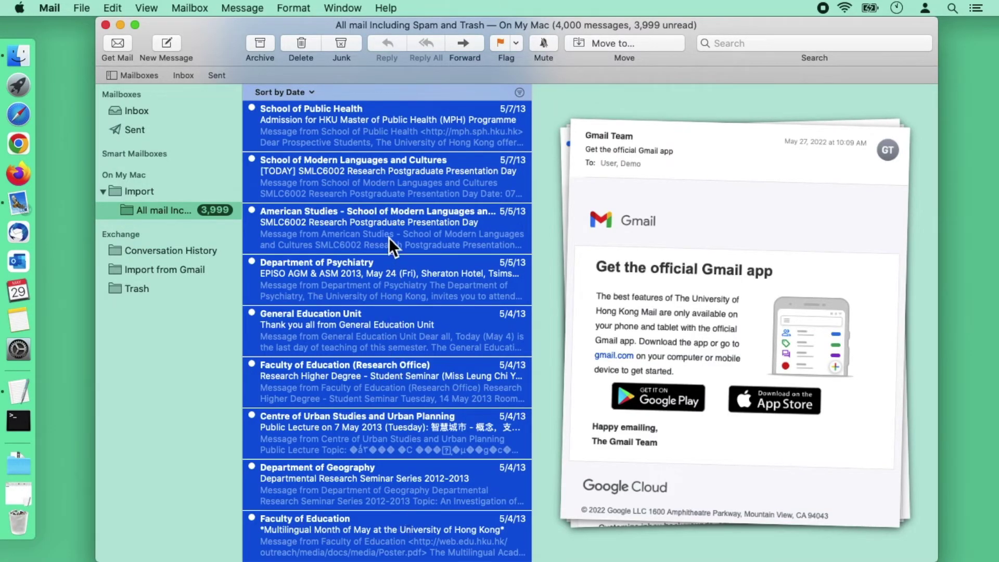
pyautogui.rightClick(394, 190)
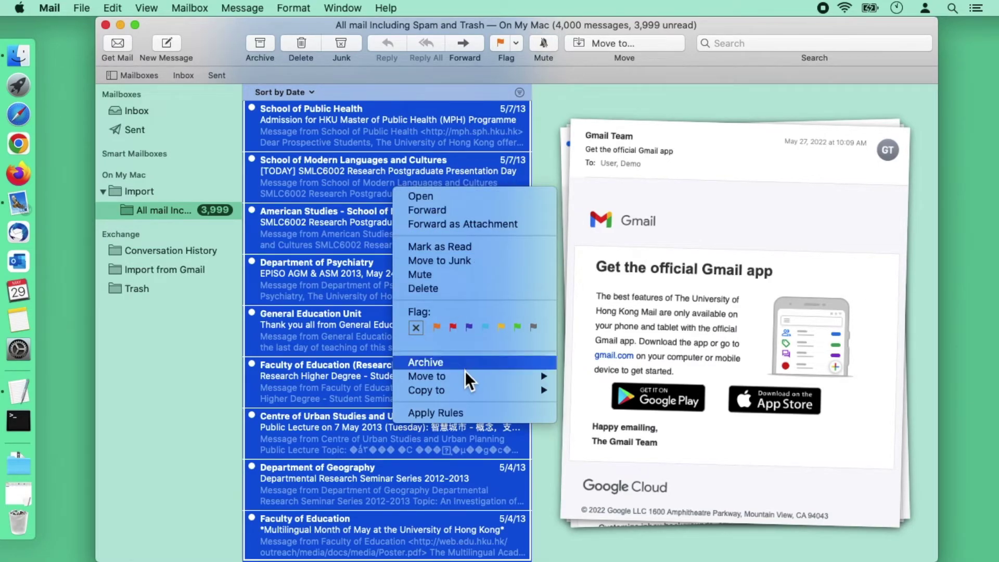
pyautogui.moveTo(465, 377)
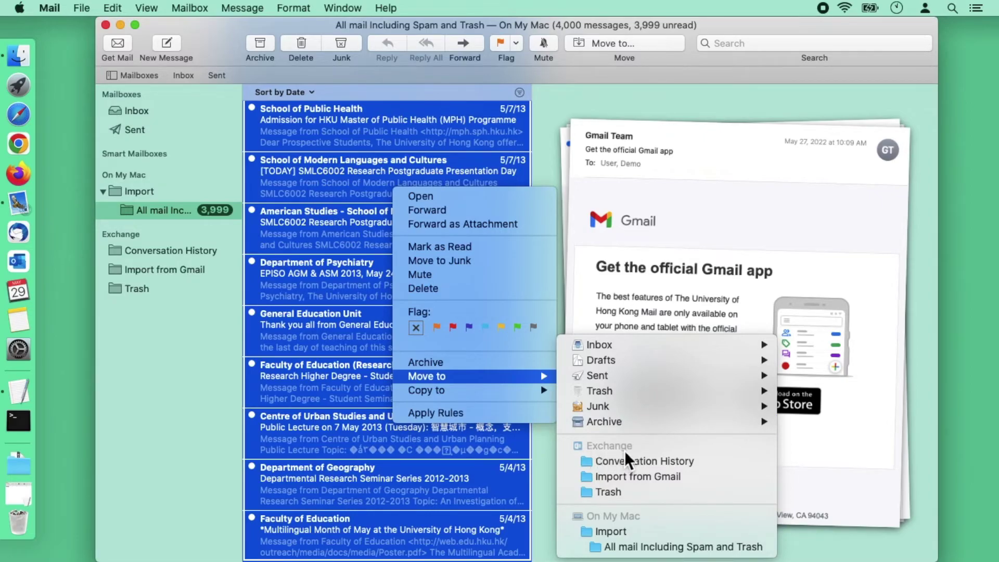
pyautogui.click(663, 474)
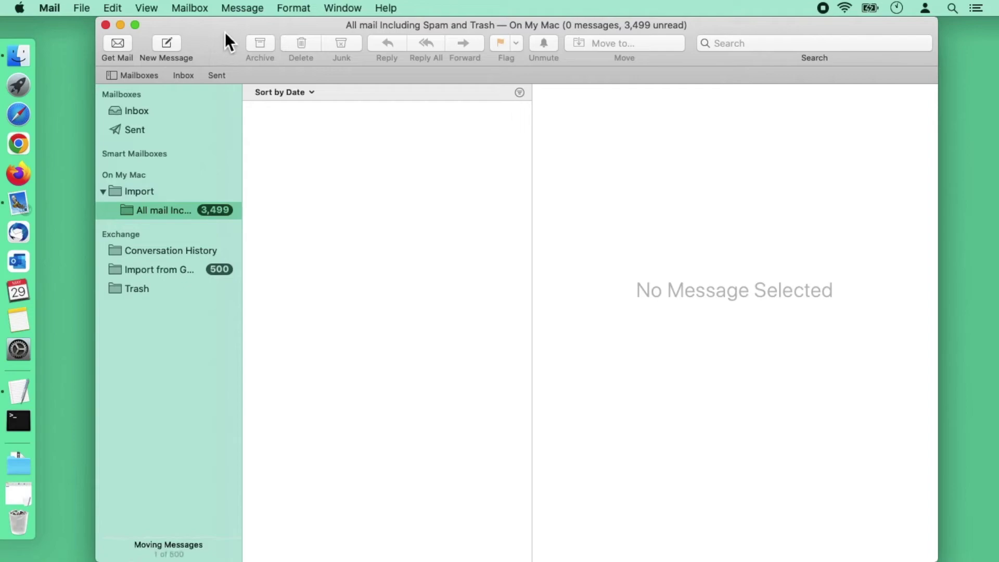
pyautogui.moveTo(226, 32); pyautogui.dragTo(166, 17)
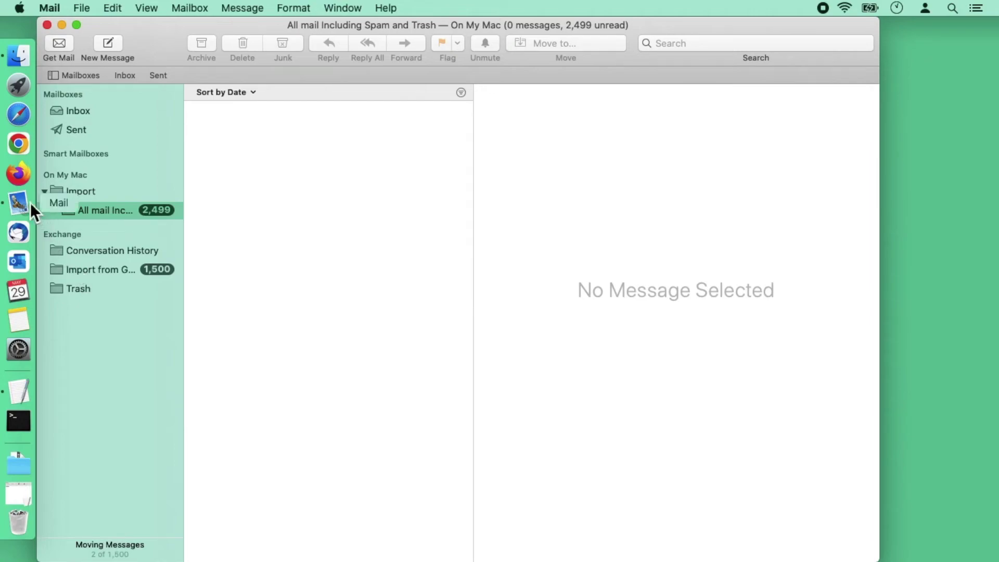
# Step: Sign in to Outlook at mail.office365.com with the university account and PIN, staying signed in
pyautogui.click(21, 149)
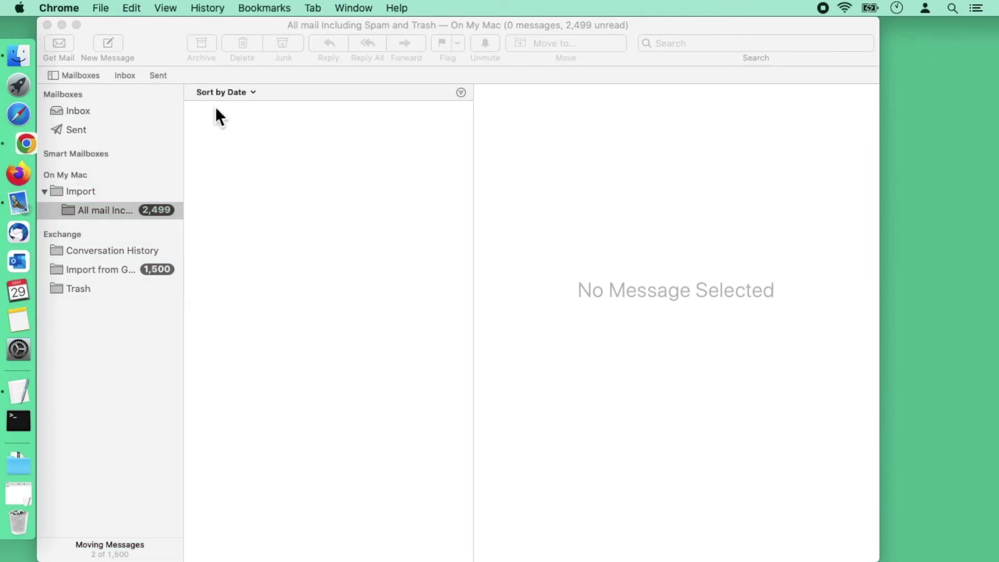
pyautogui.write('mail.of')
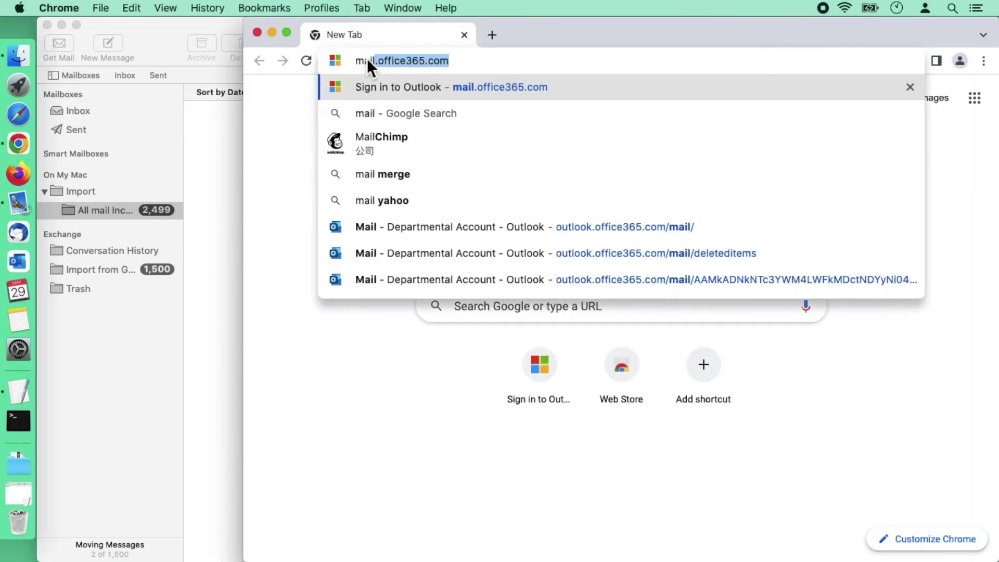
pyautogui.write('fice365.com')
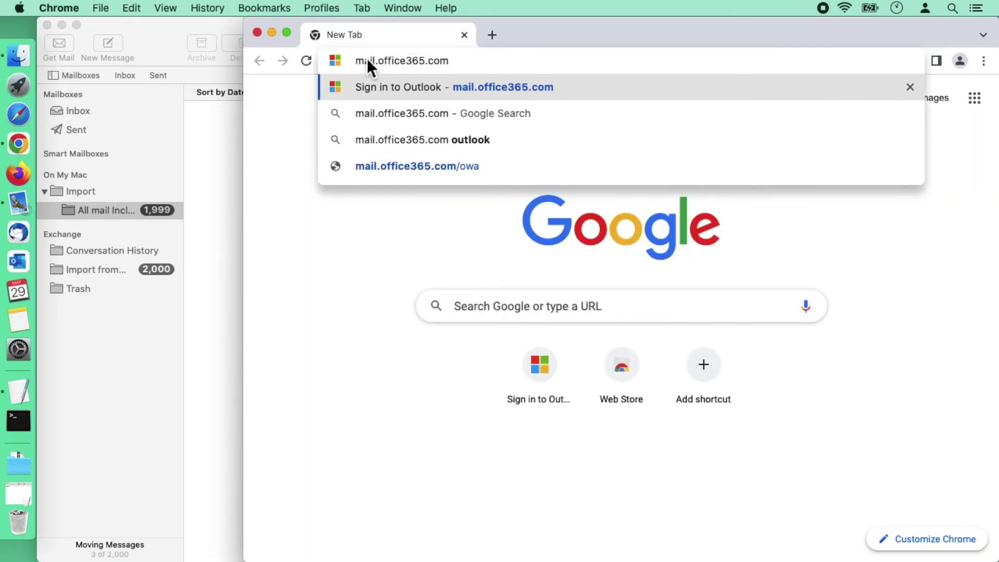
pyautogui.press('Return')
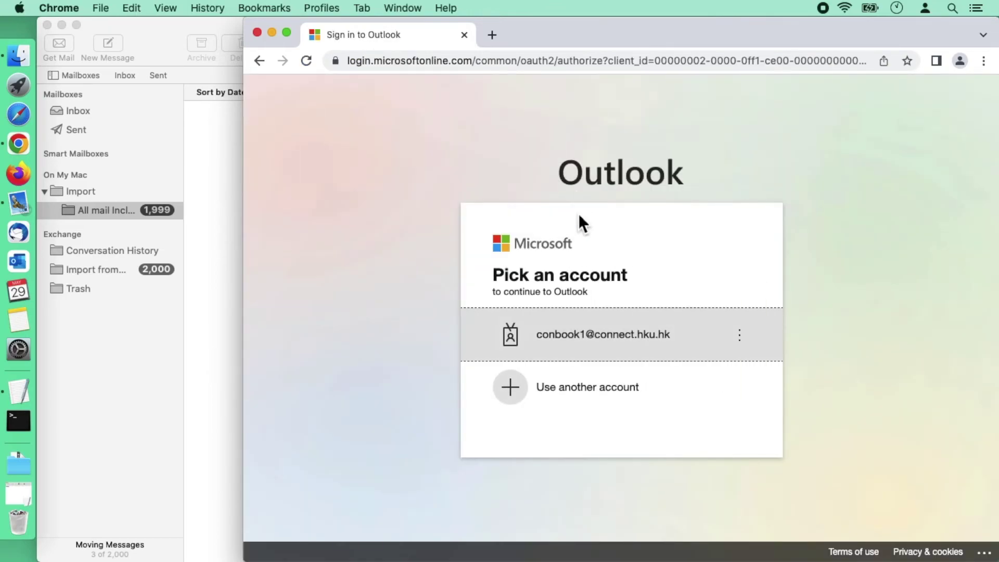
pyautogui.click(588, 338)
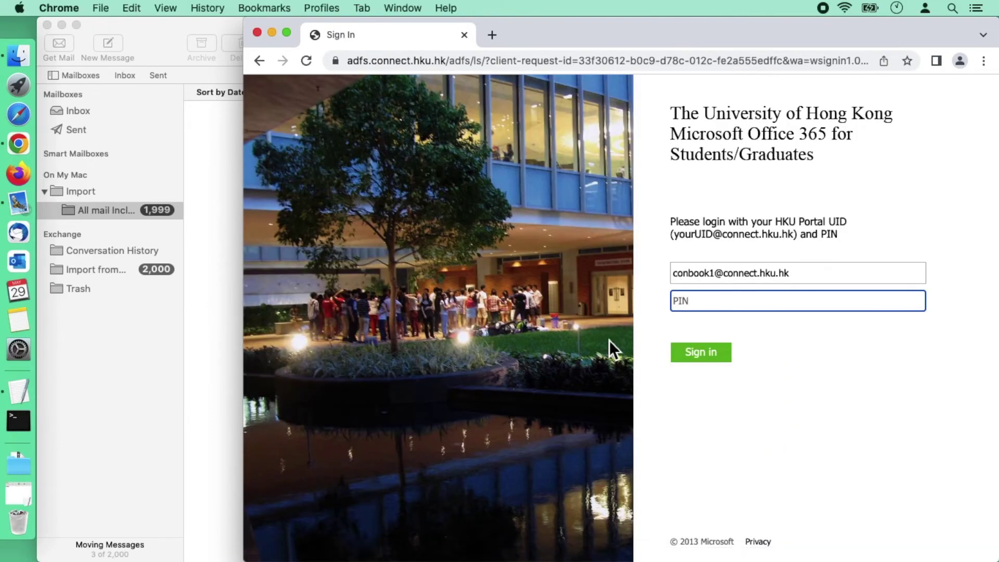
pyautogui.press('super+v')
pyautogui.click(702, 353)
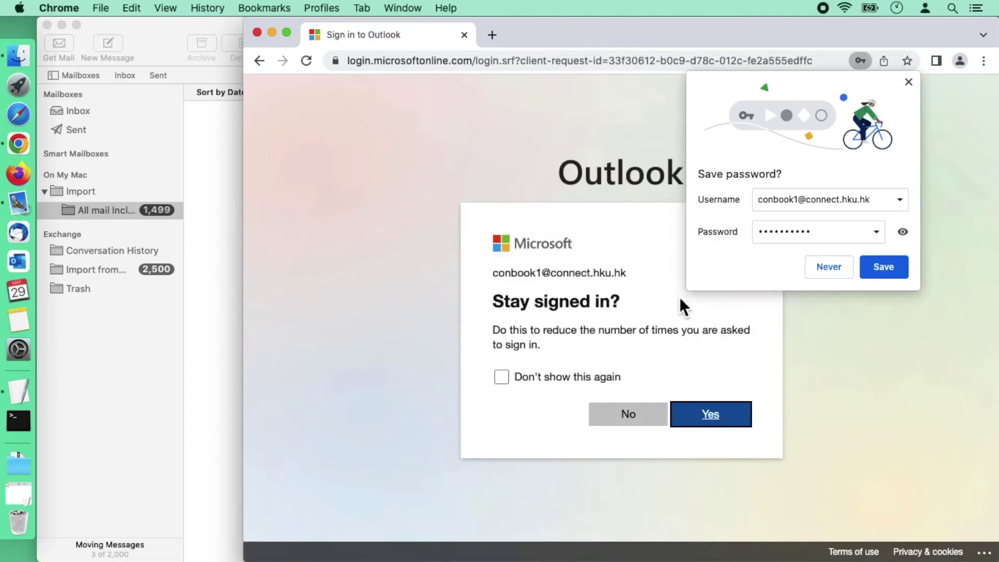
pyautogui.click(709, 421)
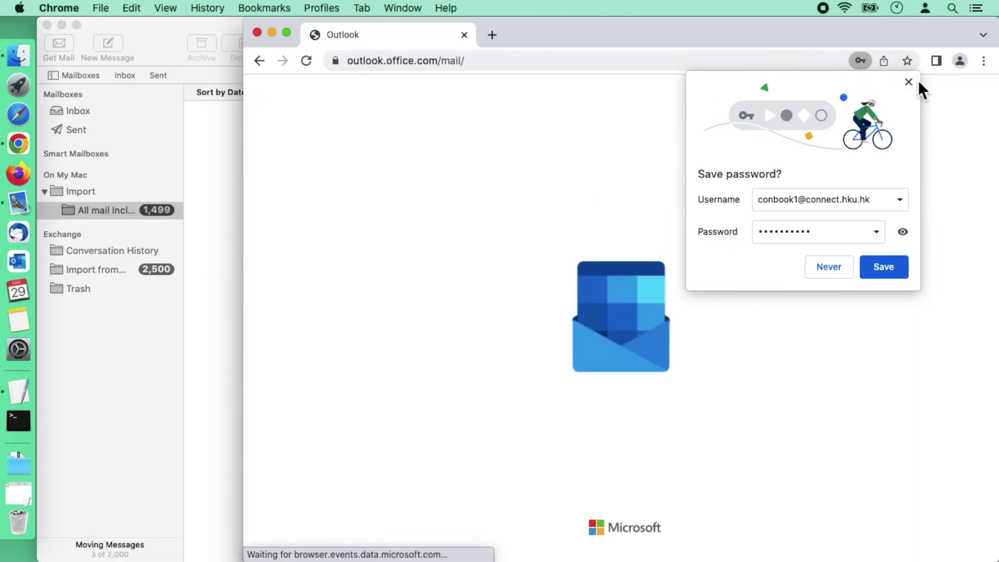
# Step: Decline saving the password and open the Import from Gmail folder online
pyautogui.click(908, 82)
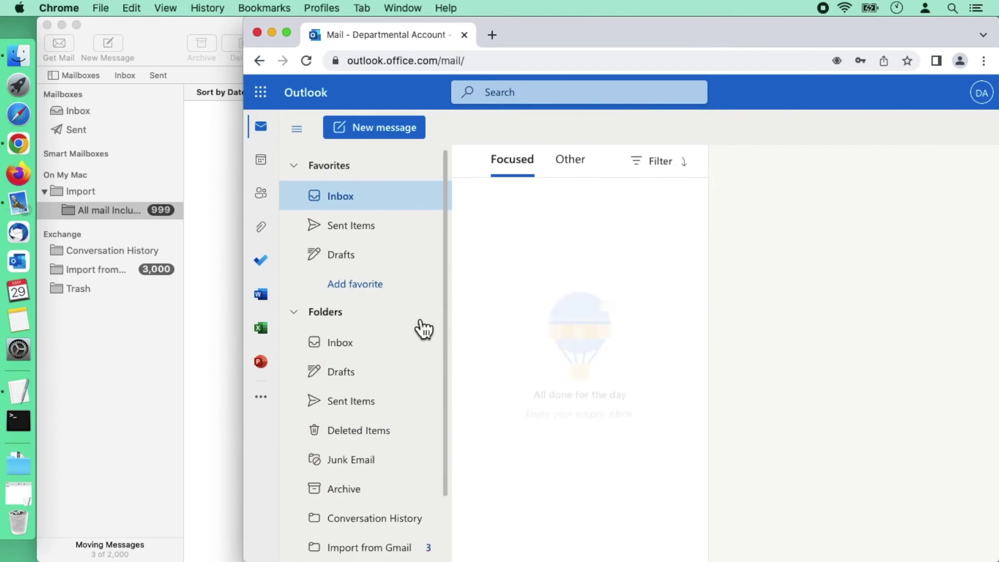
pyautogui.scroll(-2, 437, 321)
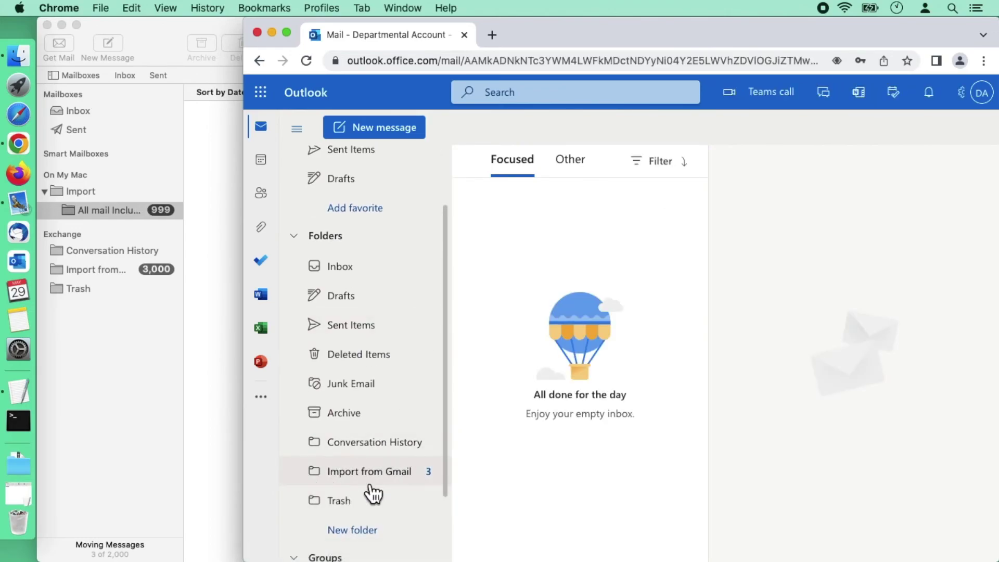
pyautogui.click(371, 483)
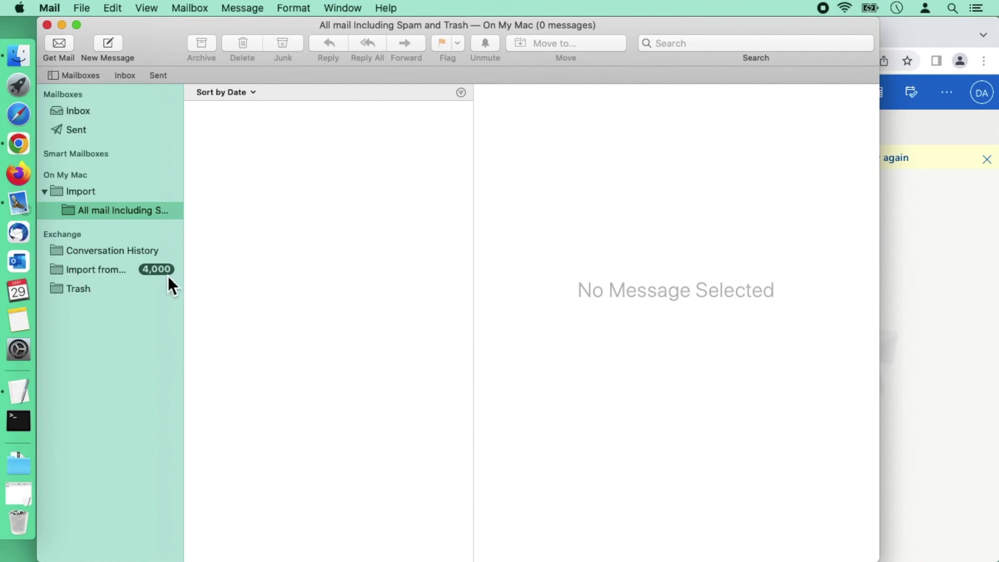
# Step: Browse Mail's Exchange Import from Gmail mailbox holding 4,000 messages, then return to Outlook on the web
pyautogui.click(94, 270)
pyautogui.scroll(-10, 302, 354)
pyautogui.scroll(-10, 303, 353)
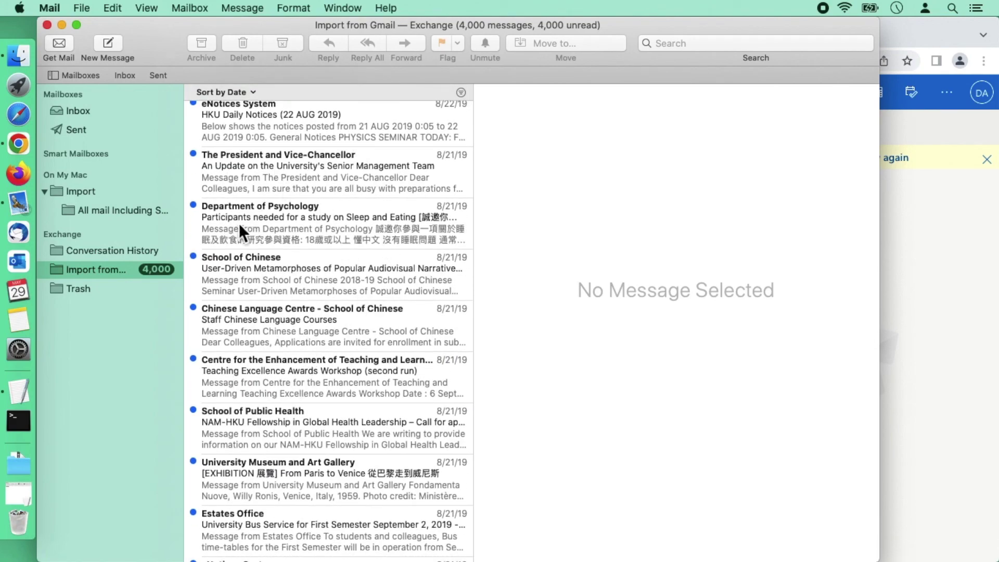
pyautogui.click(905, 44)
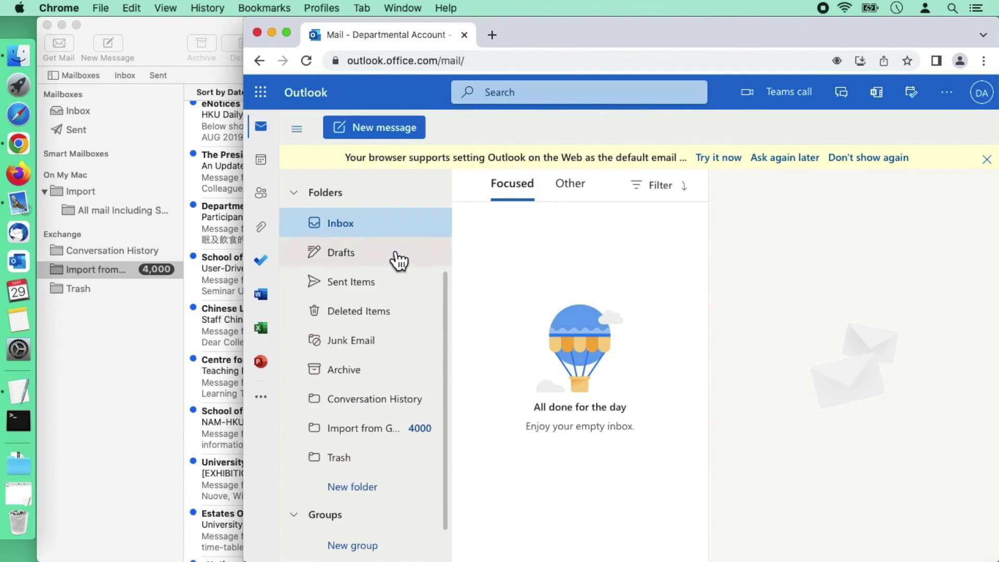
# Step: Scroll through the Import from Gmail folder in Outlook to confirm all 4000 messages arrived
pyautogui.click(369, 430)
pyautogui.scroll(-15, 574, 414)
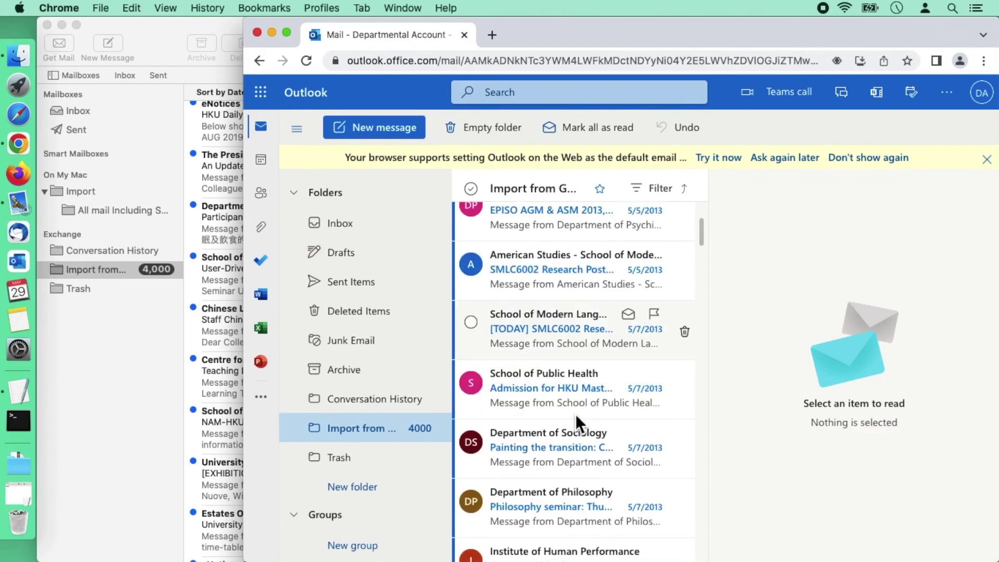
pyautogui.scroll(-15, 575, 415)
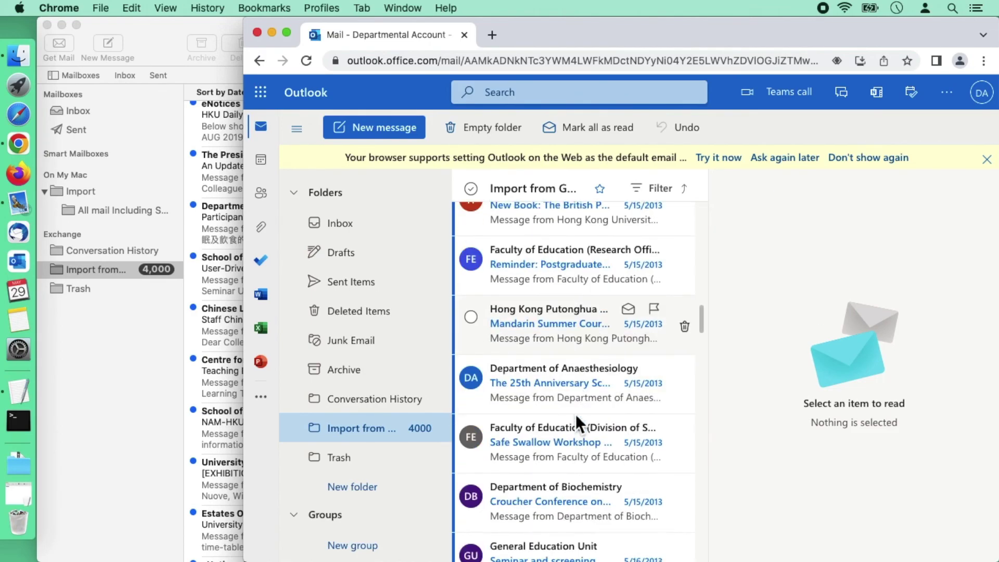
pyautogui.scroll(-5, 575, 414)
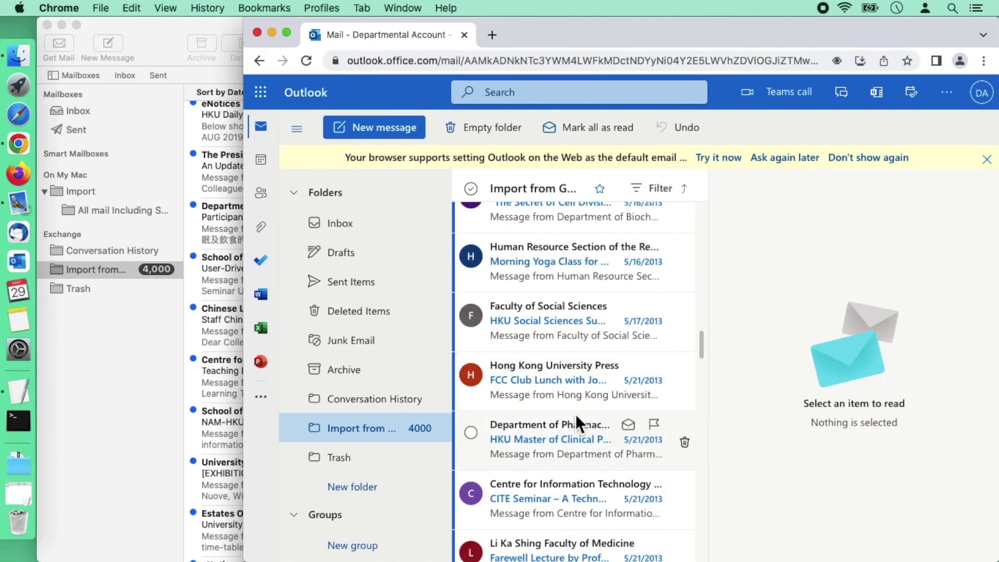